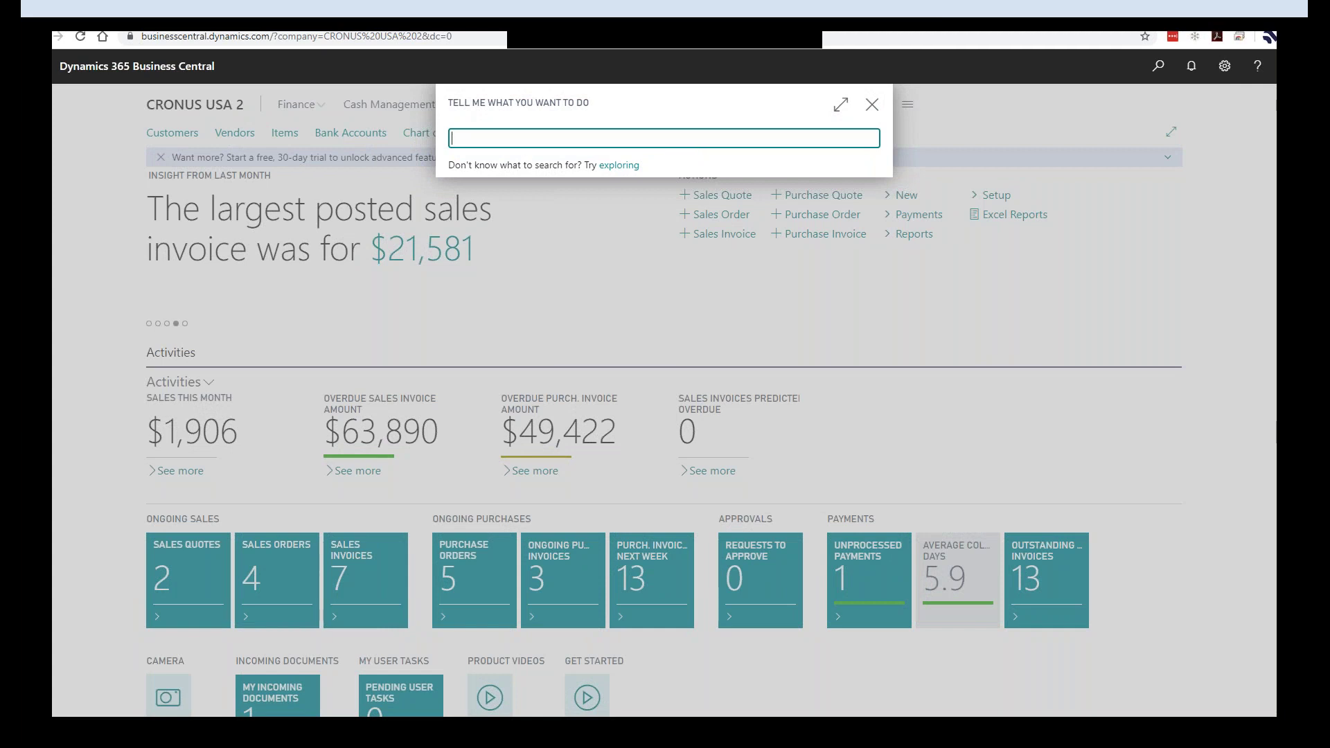
Step: Find the deferral templates and open the RENT template card to review its deferral code and deferral account
text(defer)
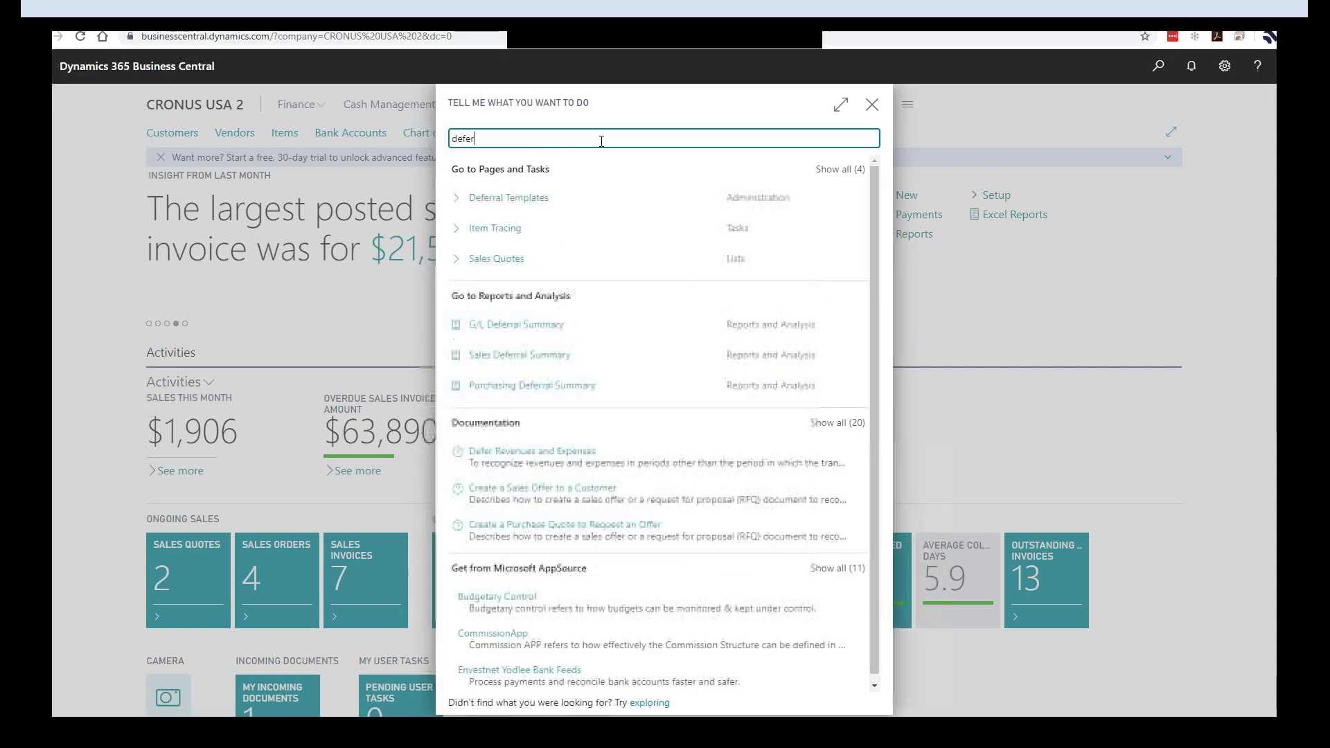
click(544, 203)
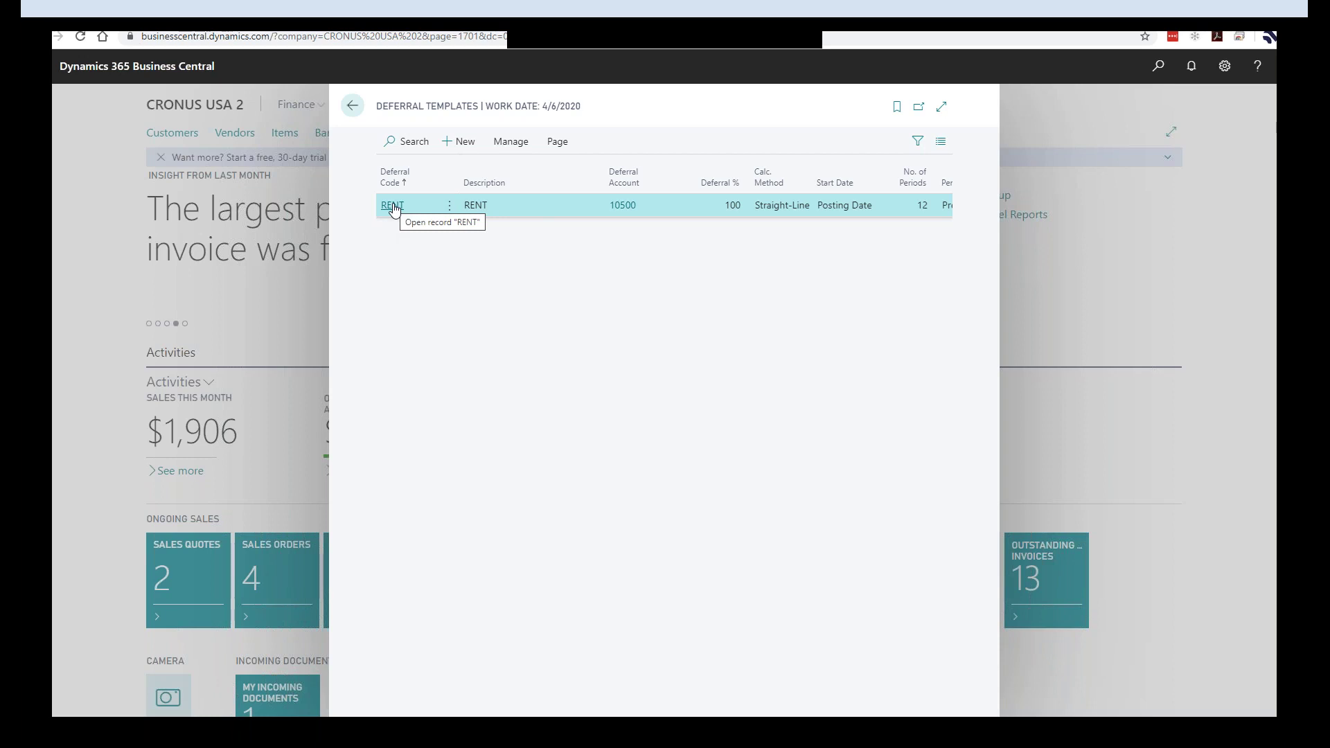
click(393, 207)
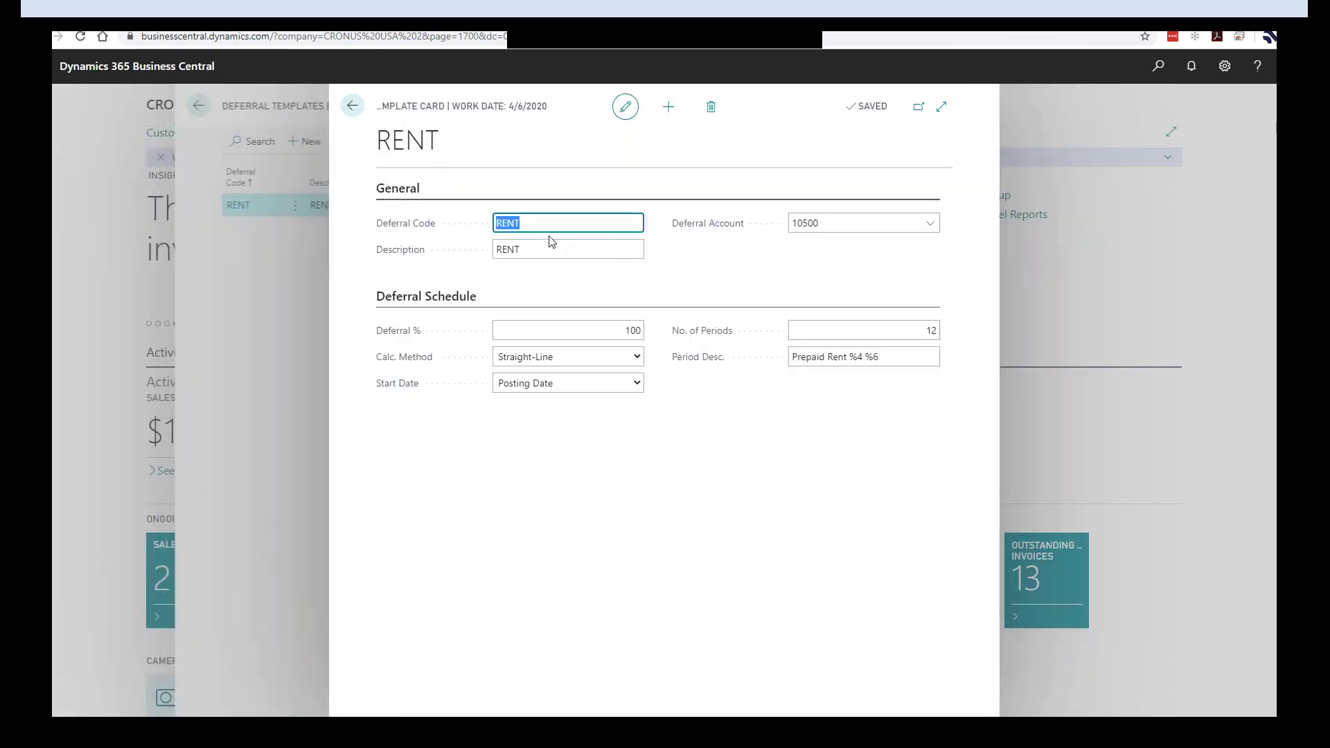
drag(513, 222, 457, 226)
click(856, 223)
double_click(855, 222)
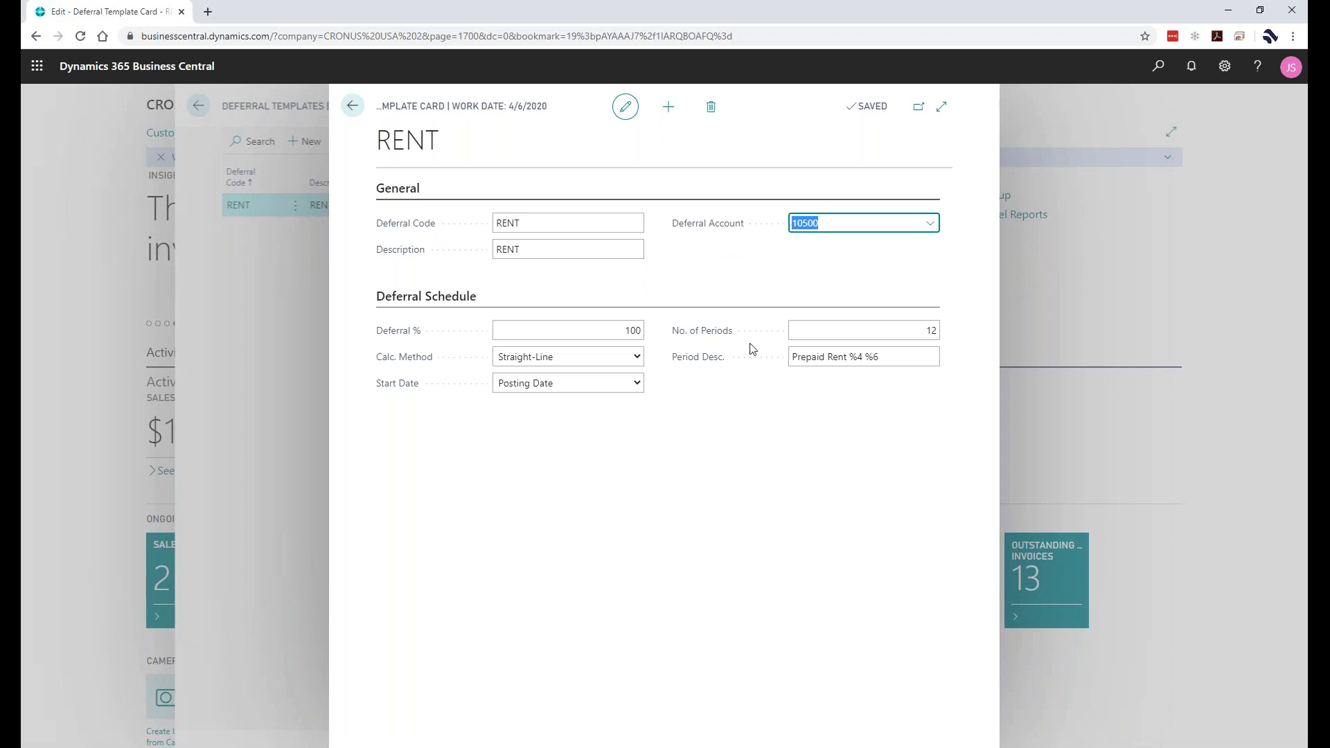
Step: Look up the placeholder codes for the period description in the online documentation, and return to the RENT template
mouse_move(700, 361)
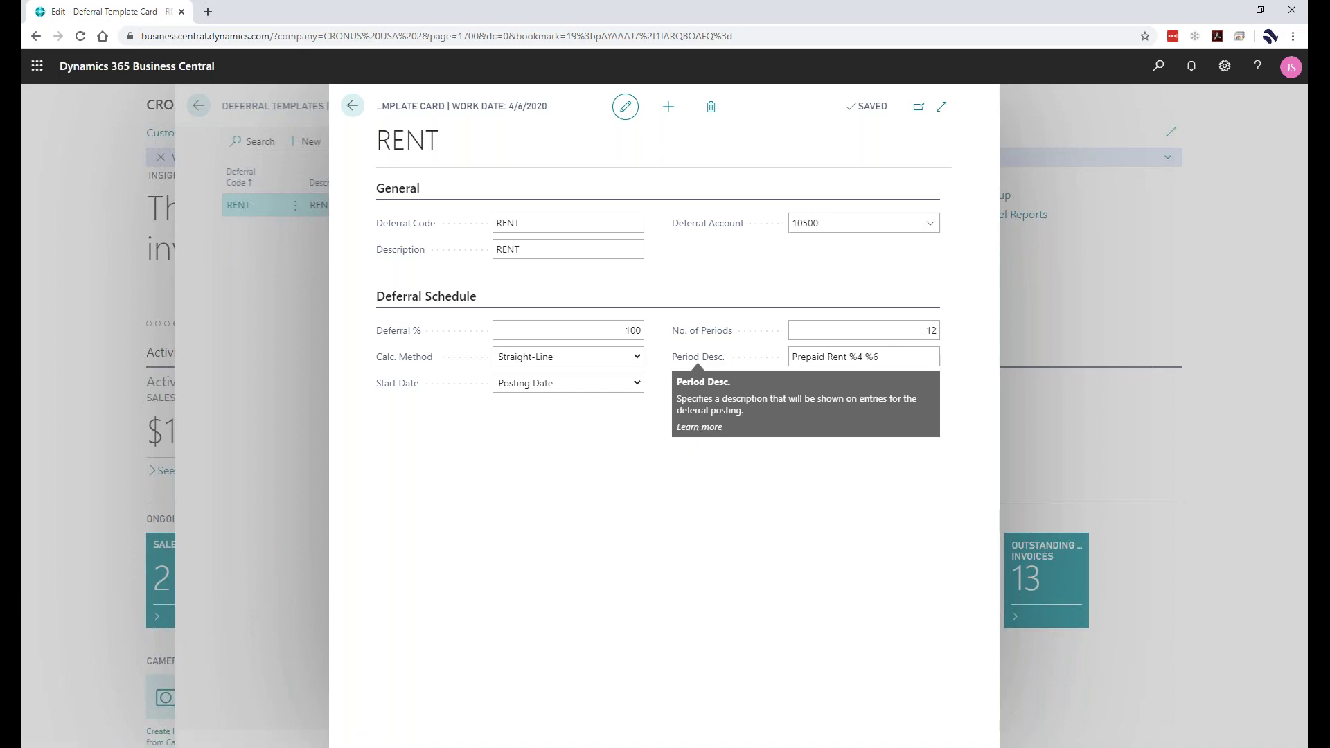
click(697, 432)
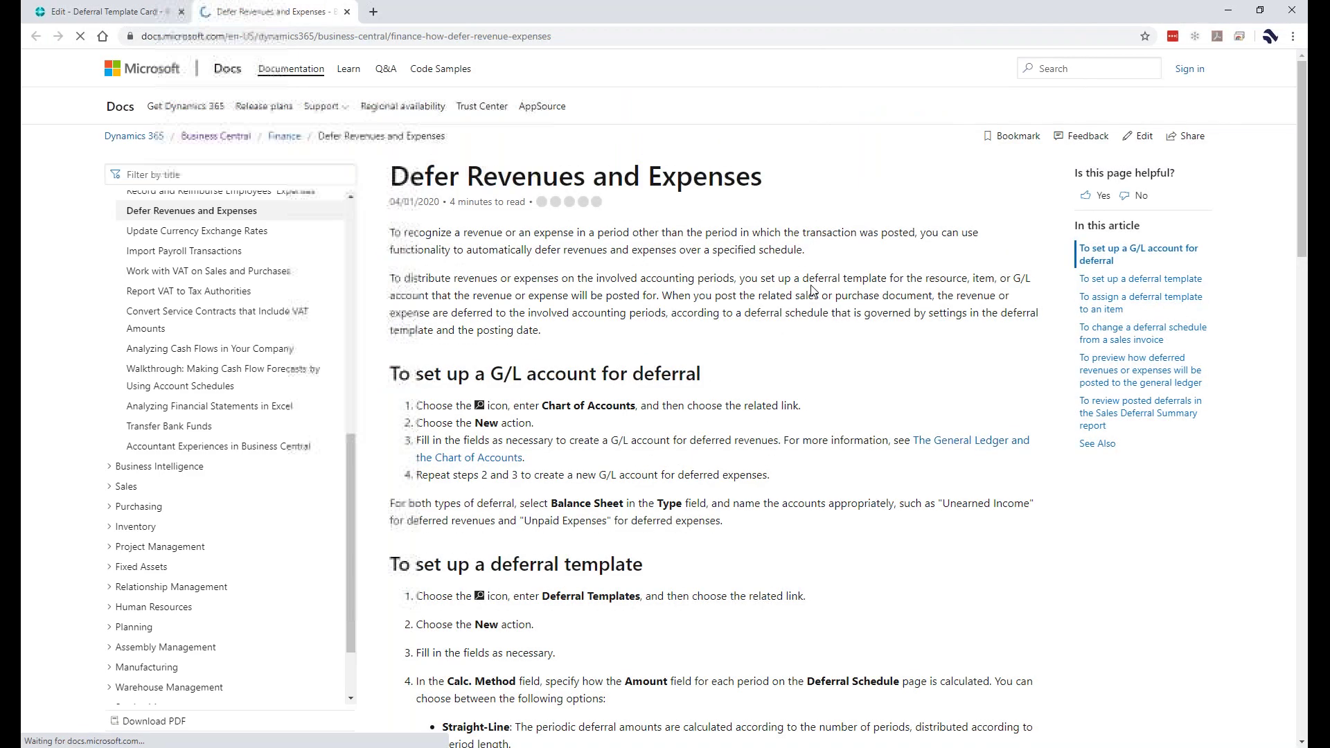
scroll(811, 284, down, 2)
scroll(811, 284, down, 7)
drag(441, 212, 675, 299)
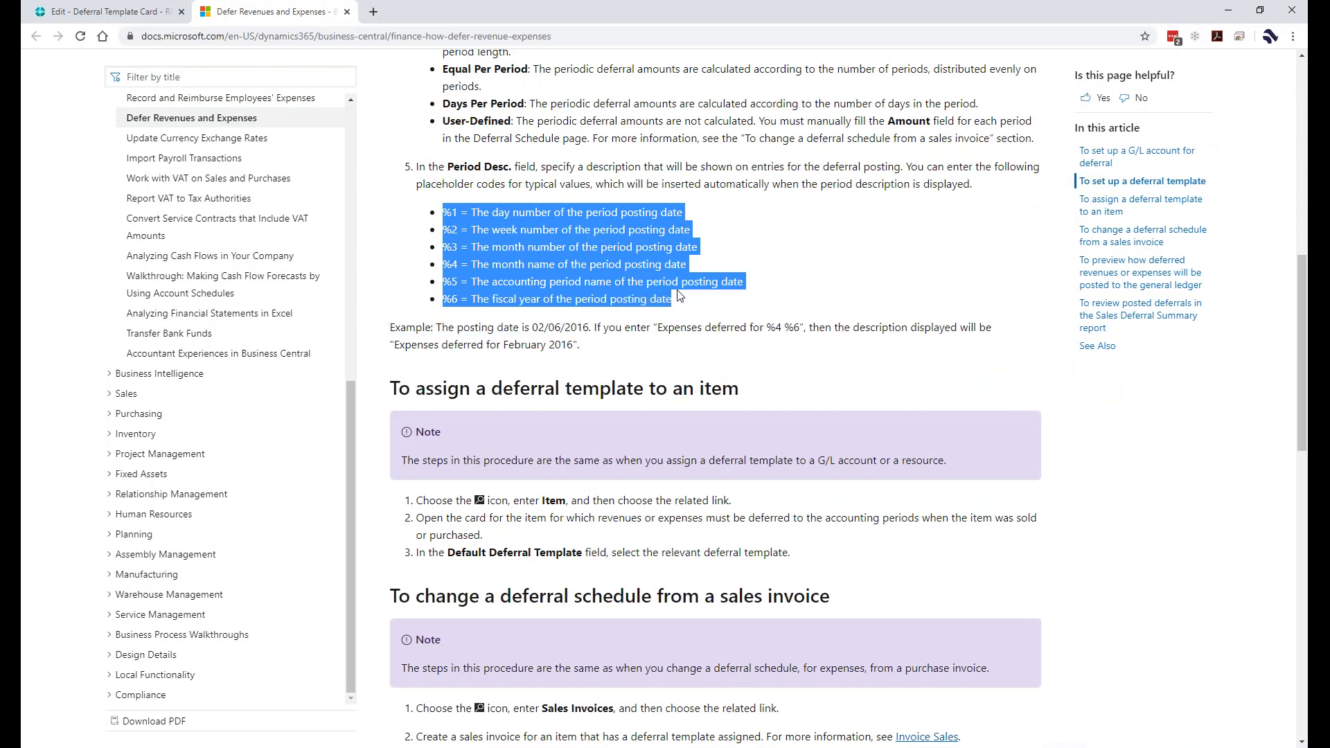
click(348, 12)
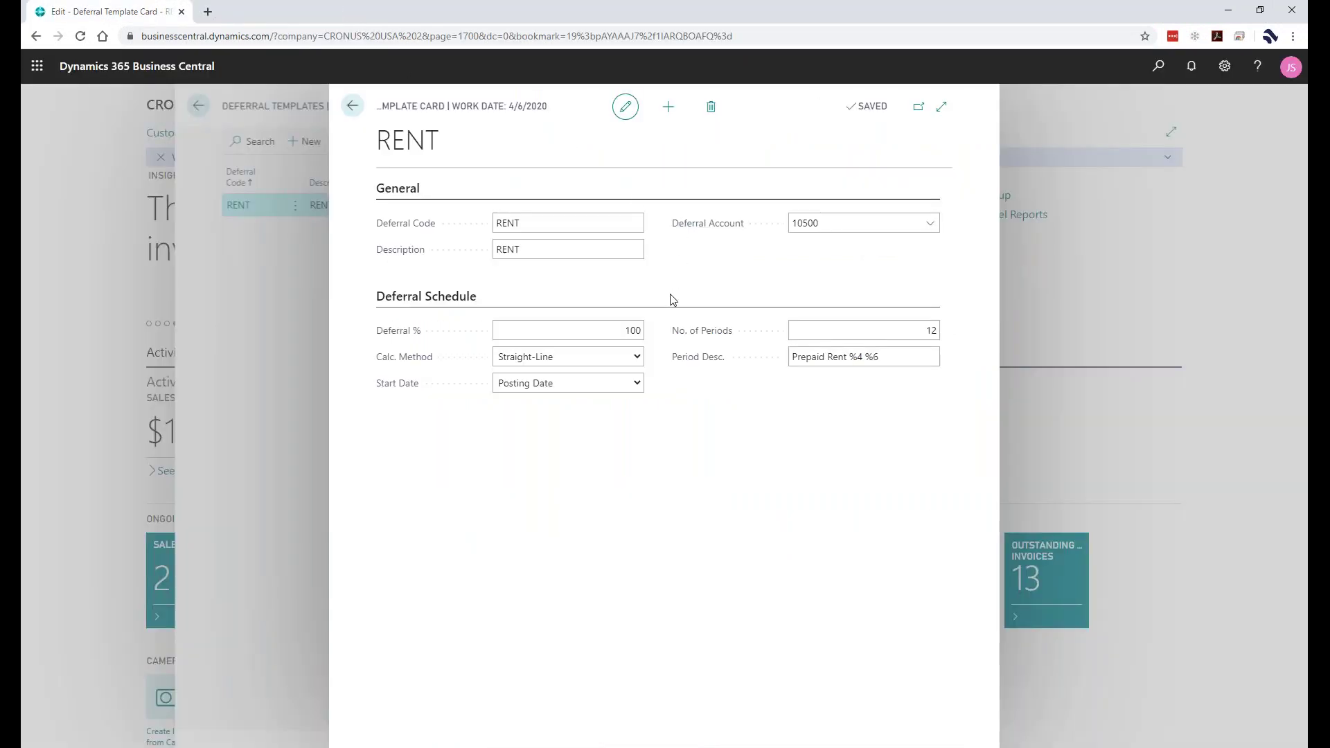
Step: Review the RENT template's deferral percentage, calculation method and start date, and return to the home page
click(594, 332)
key(Tab)
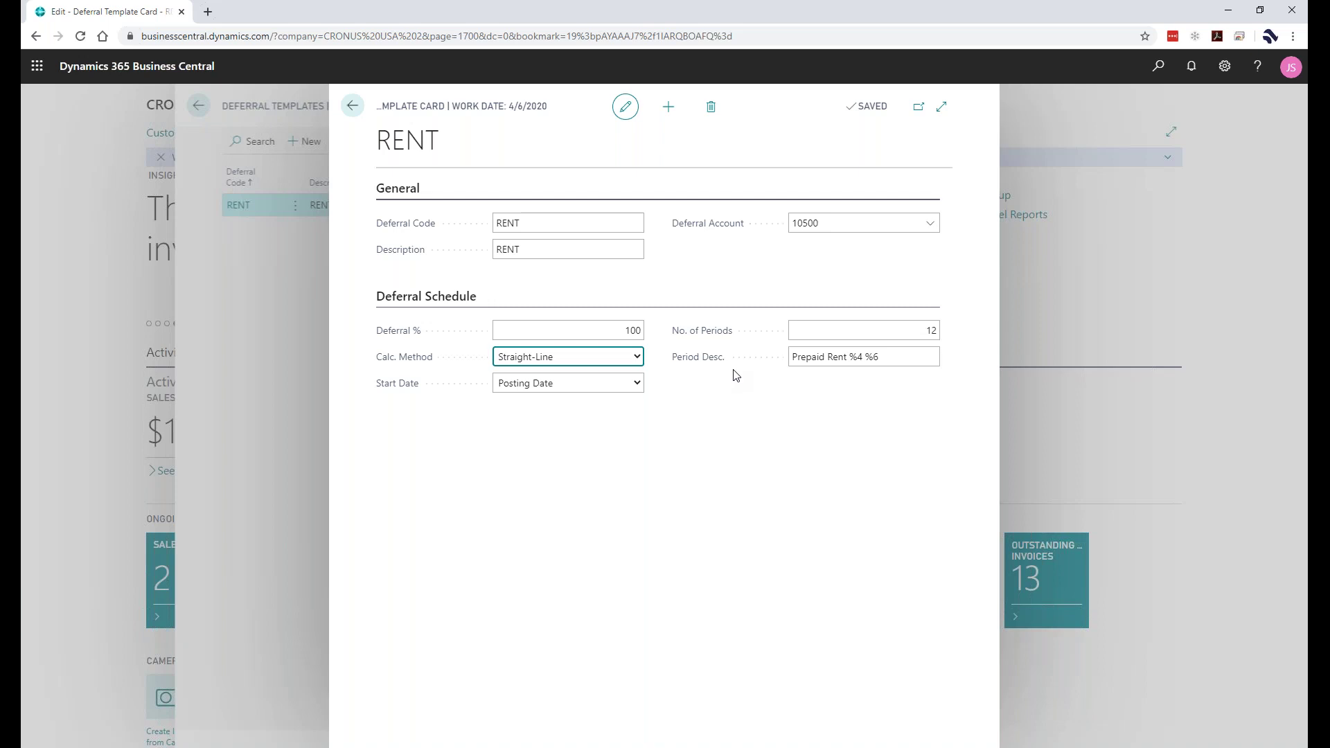
key(Tab)
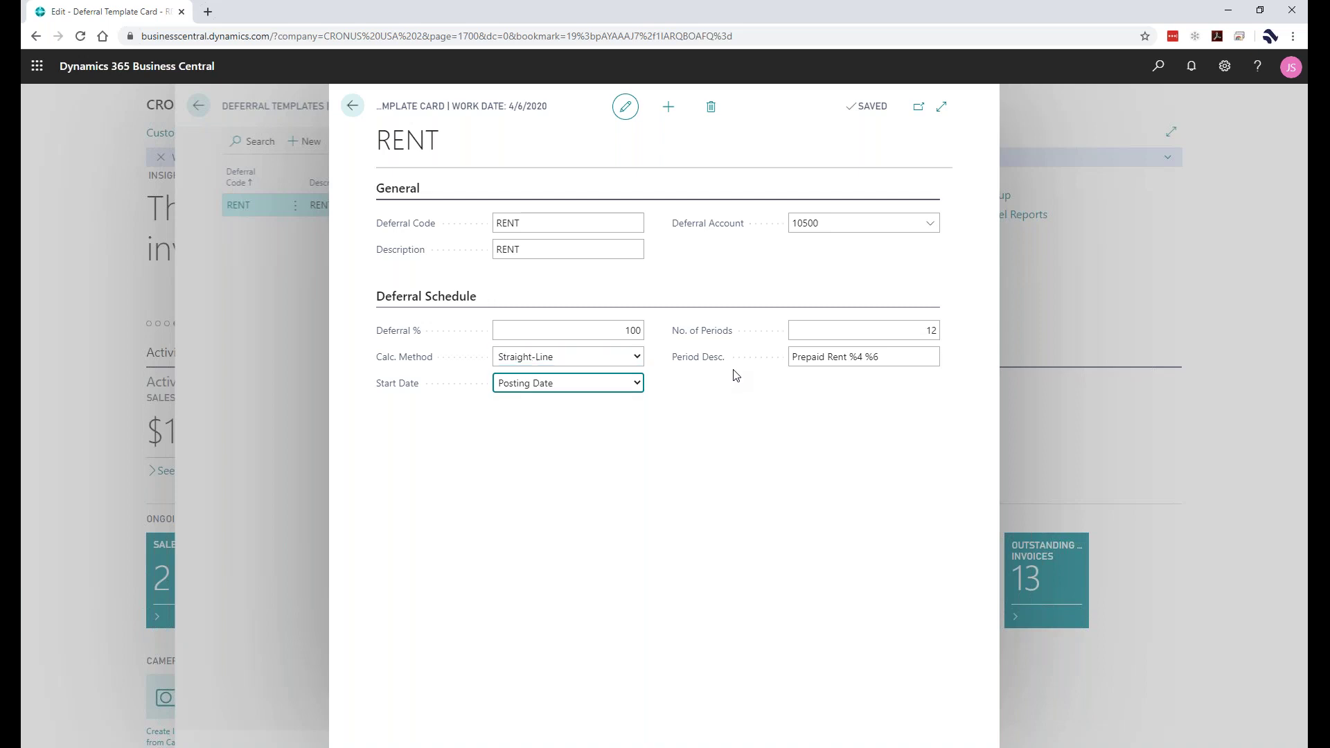
key(Escape)
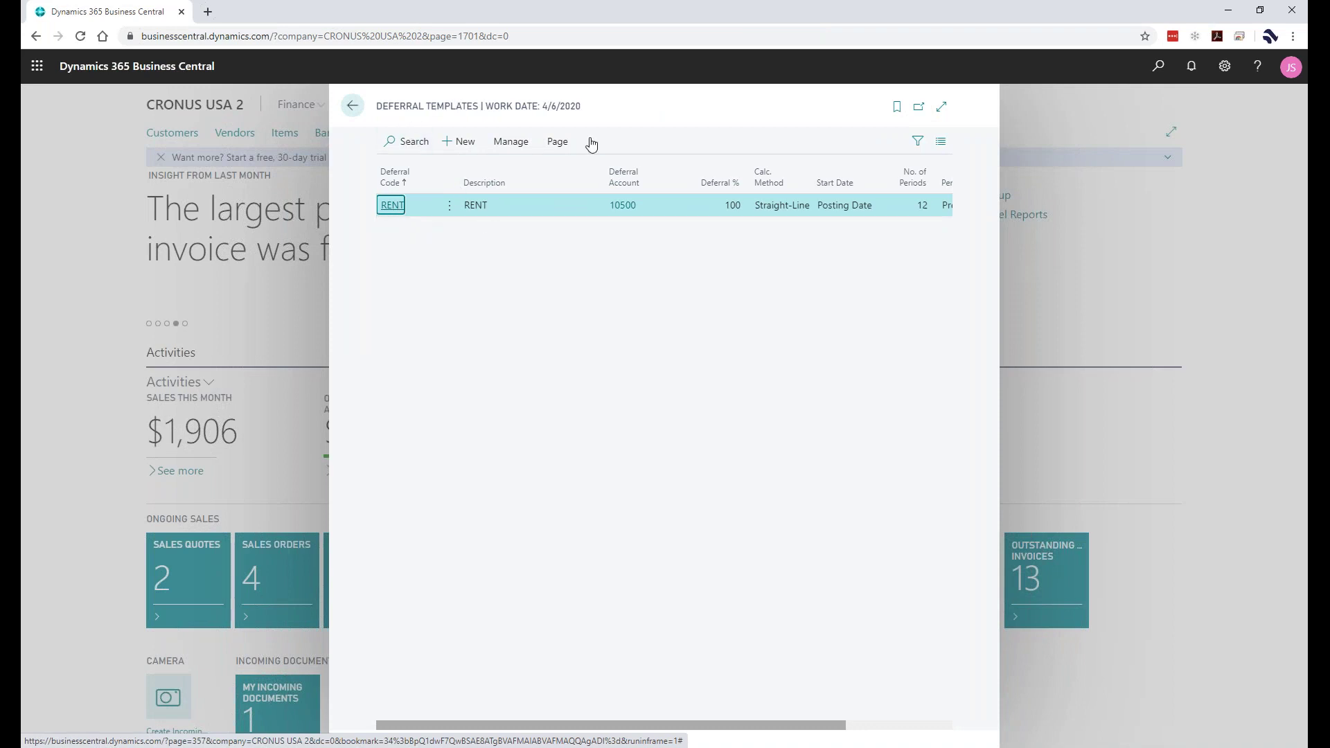
key(Escape)
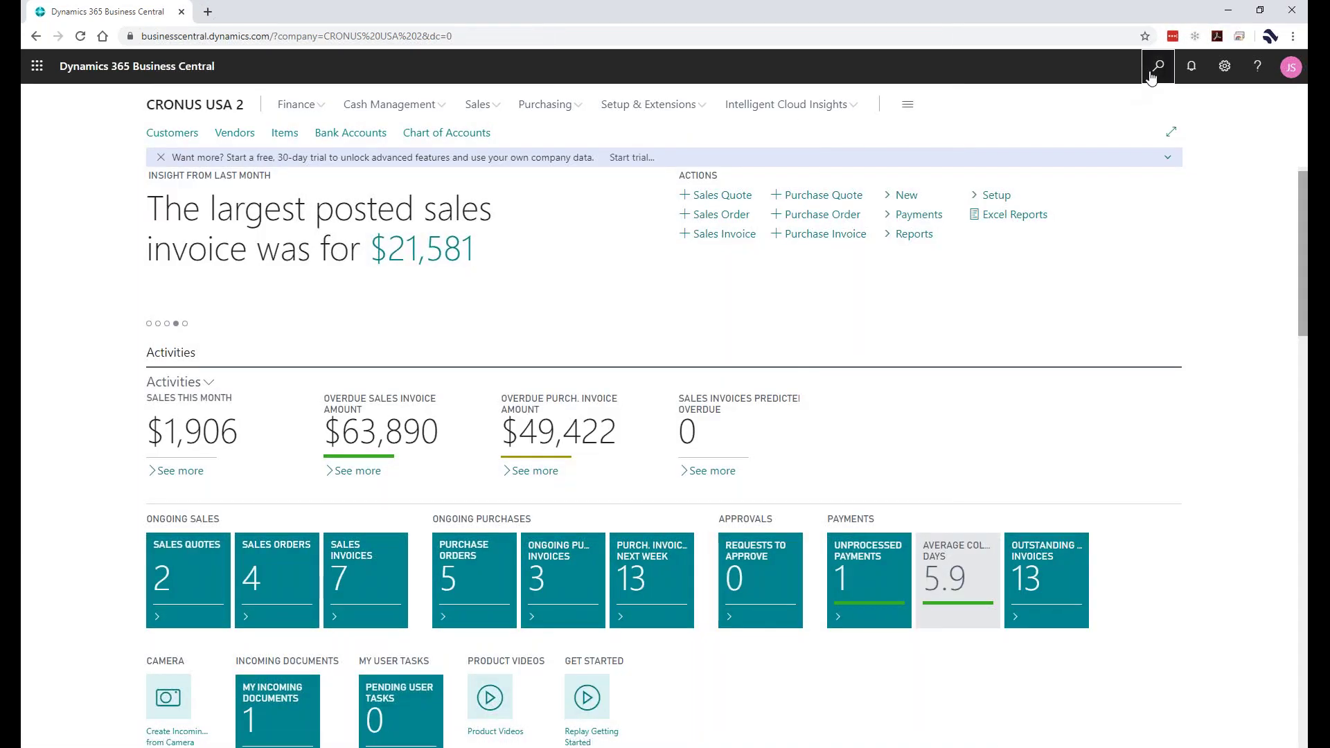
Step: Find the resources list and open the card of the Building Rent resource
click(1154, 70)
text(resource)
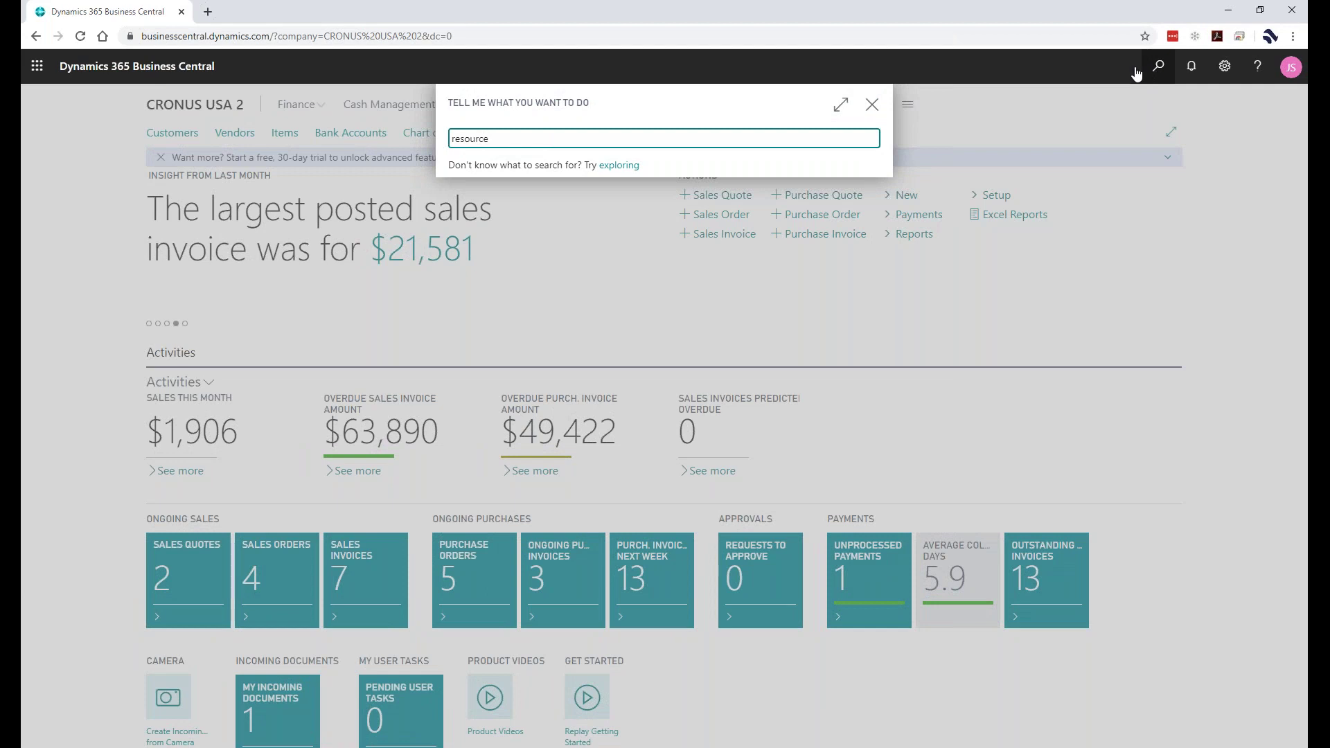
click(503, 198)
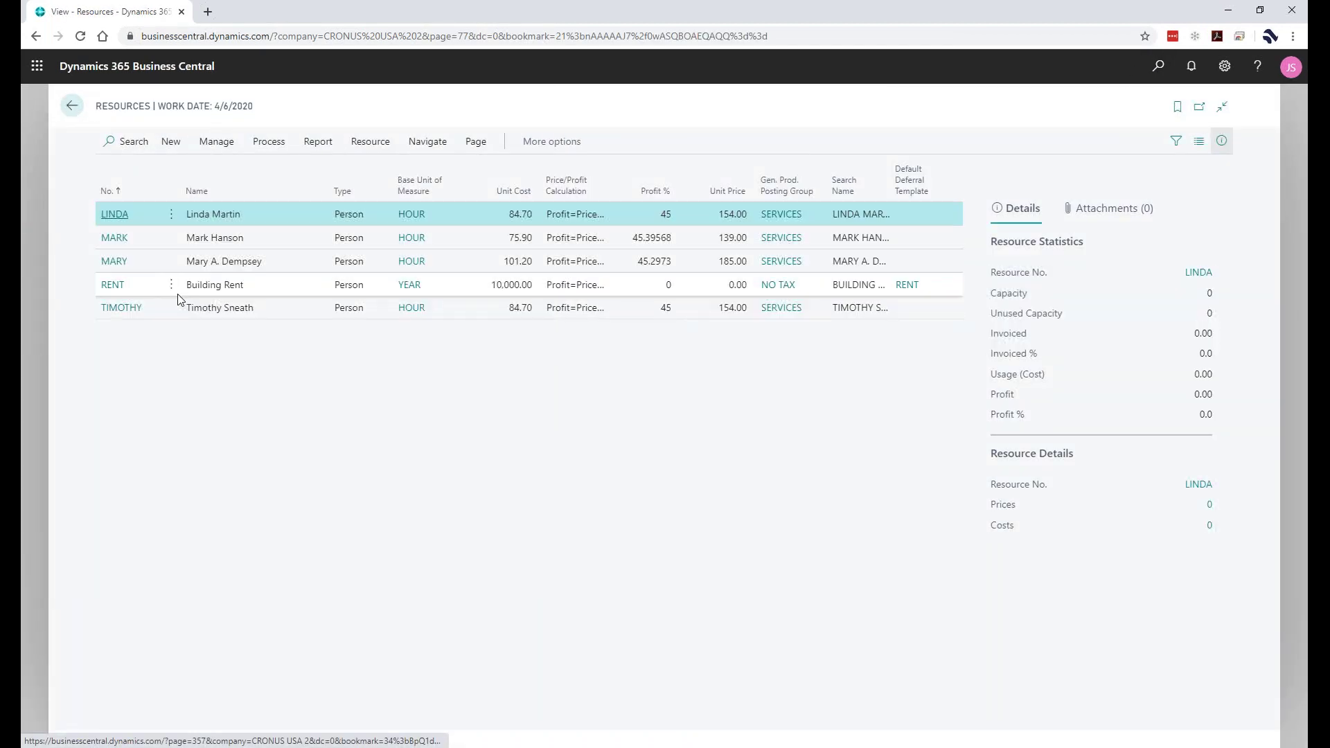
click(113, 284)
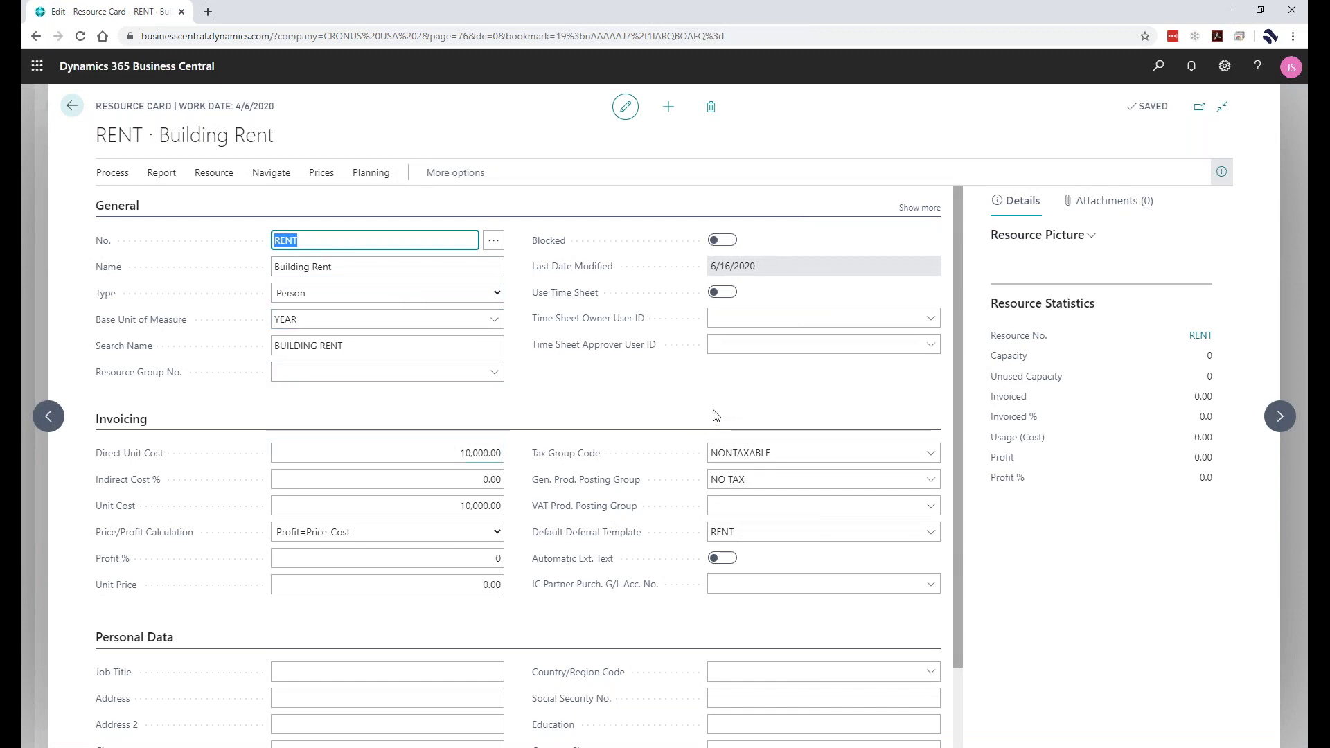
Step: Review the rent resource's default deferral template, tax group, product posting group and direct unit cost, and return to the home page
scroll(716, 416, down, 1)
click(772, 462)
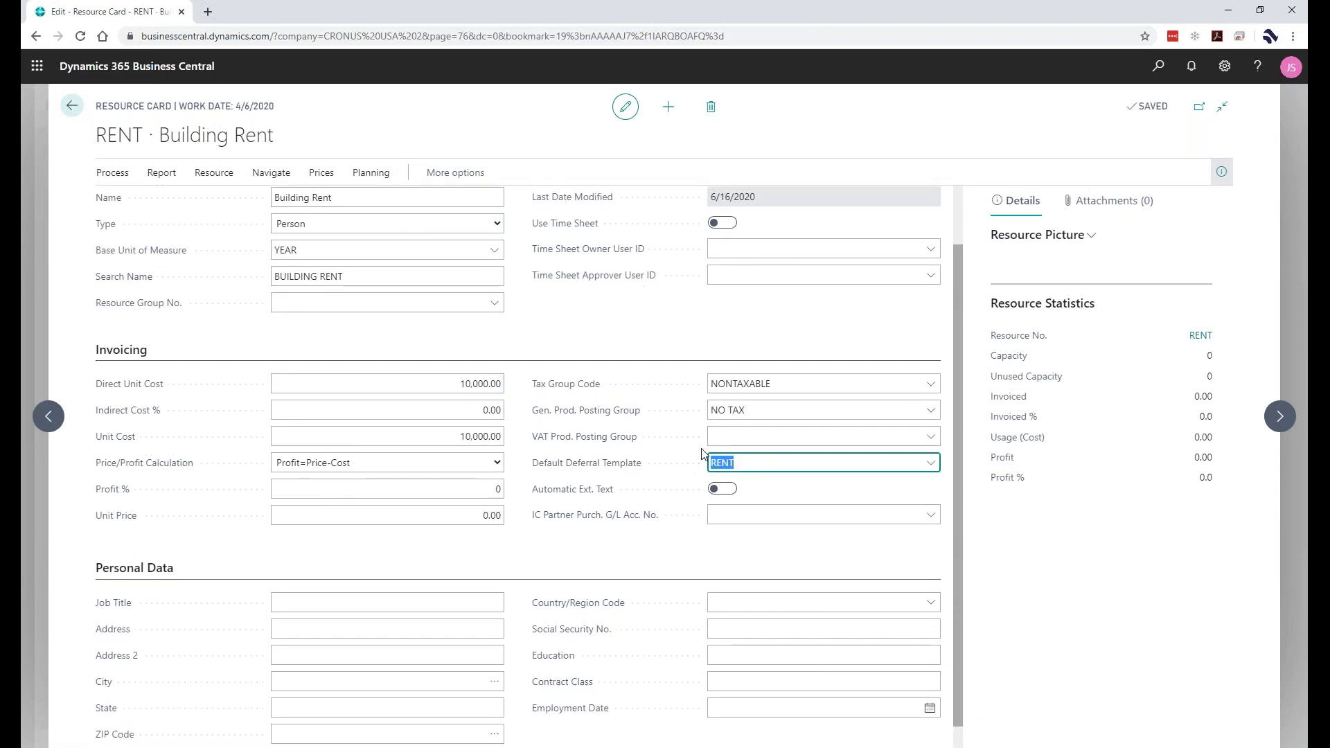
scroll(723, 403, up, 1)
click(783, 457)
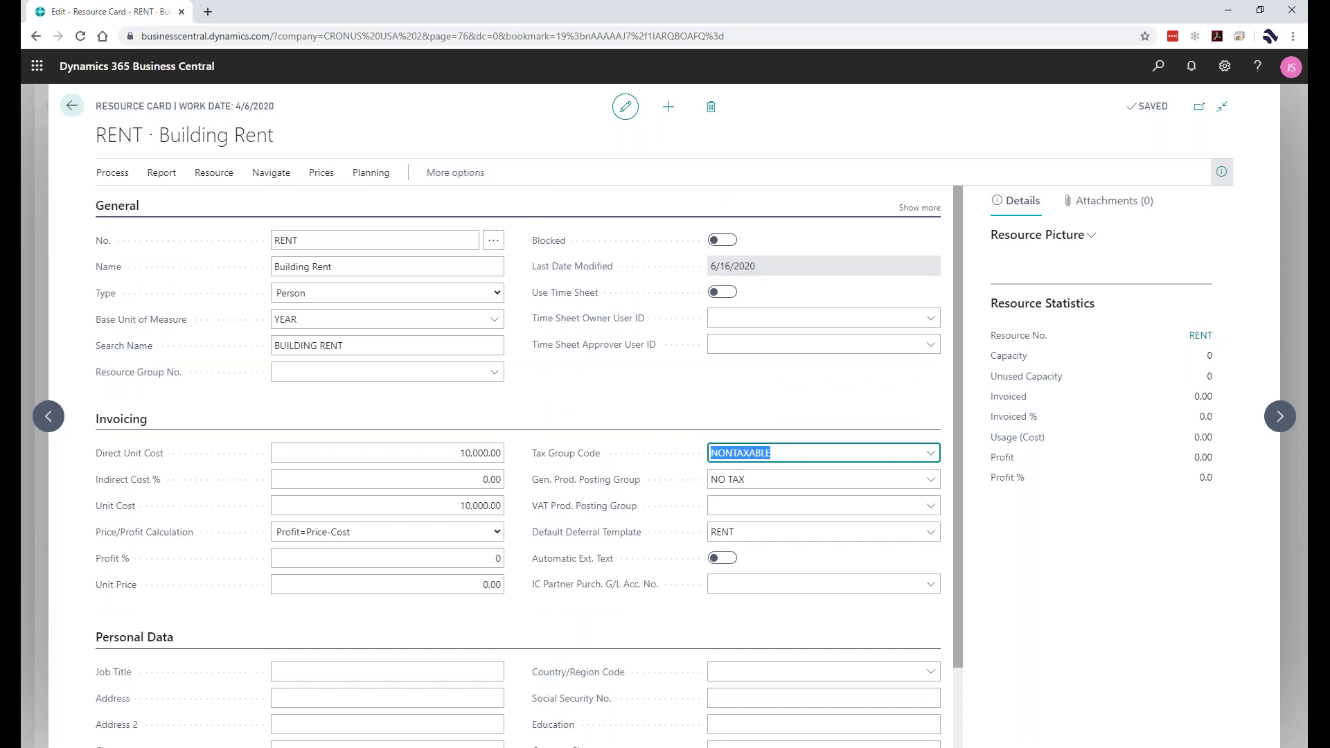
click(769, 479)
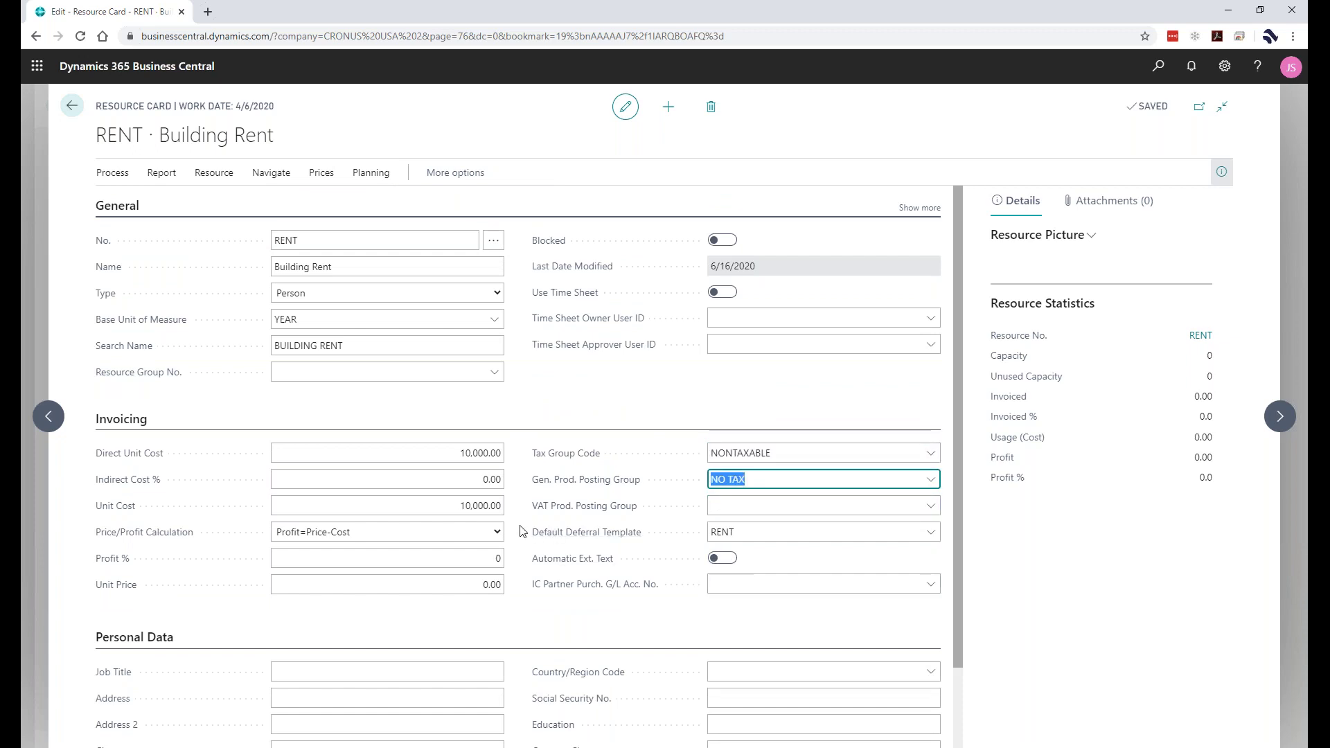
click(429, 453)
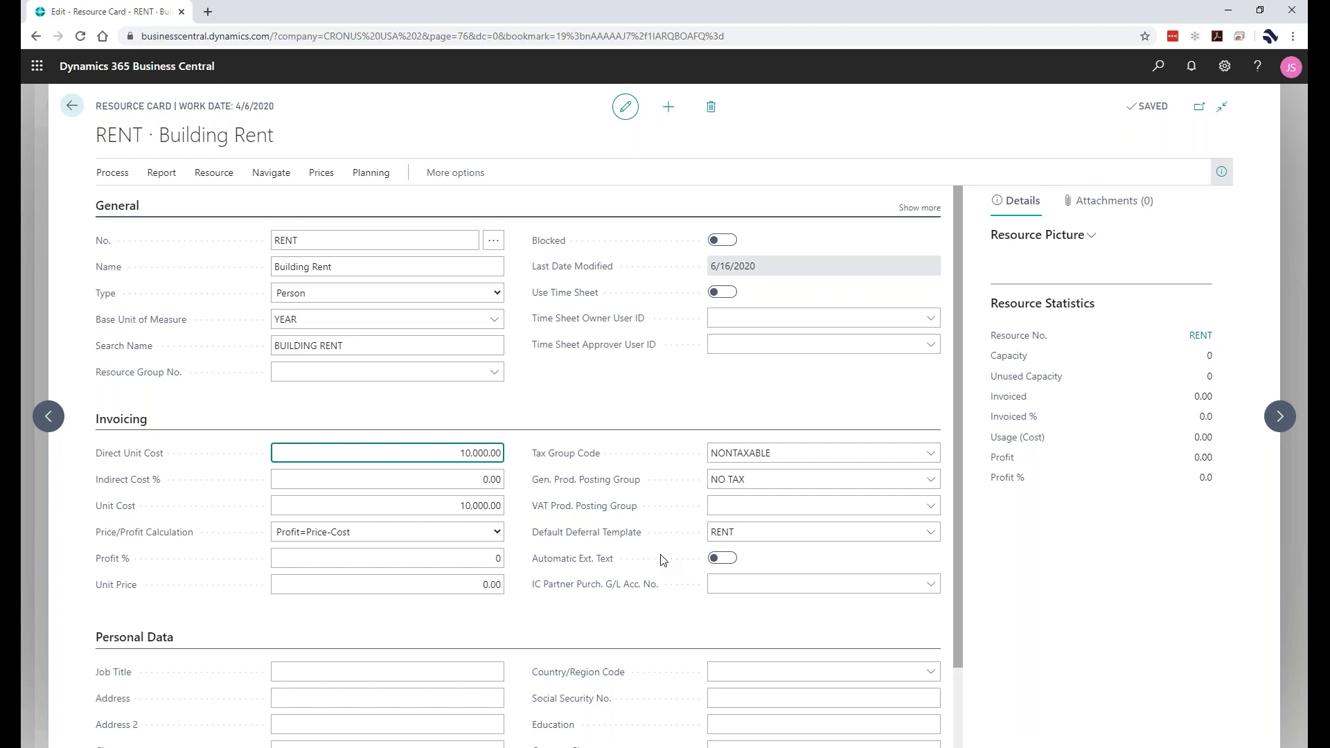
key(Escape)
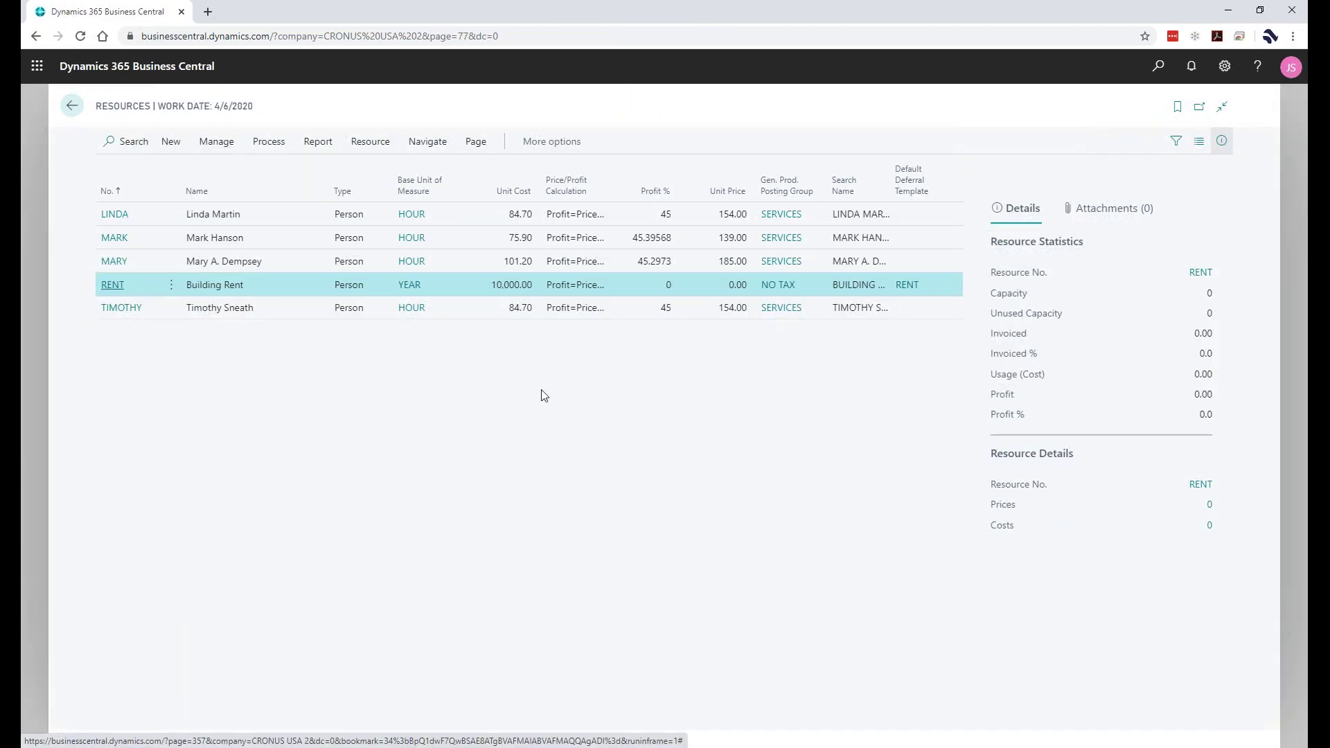
key(Escape)
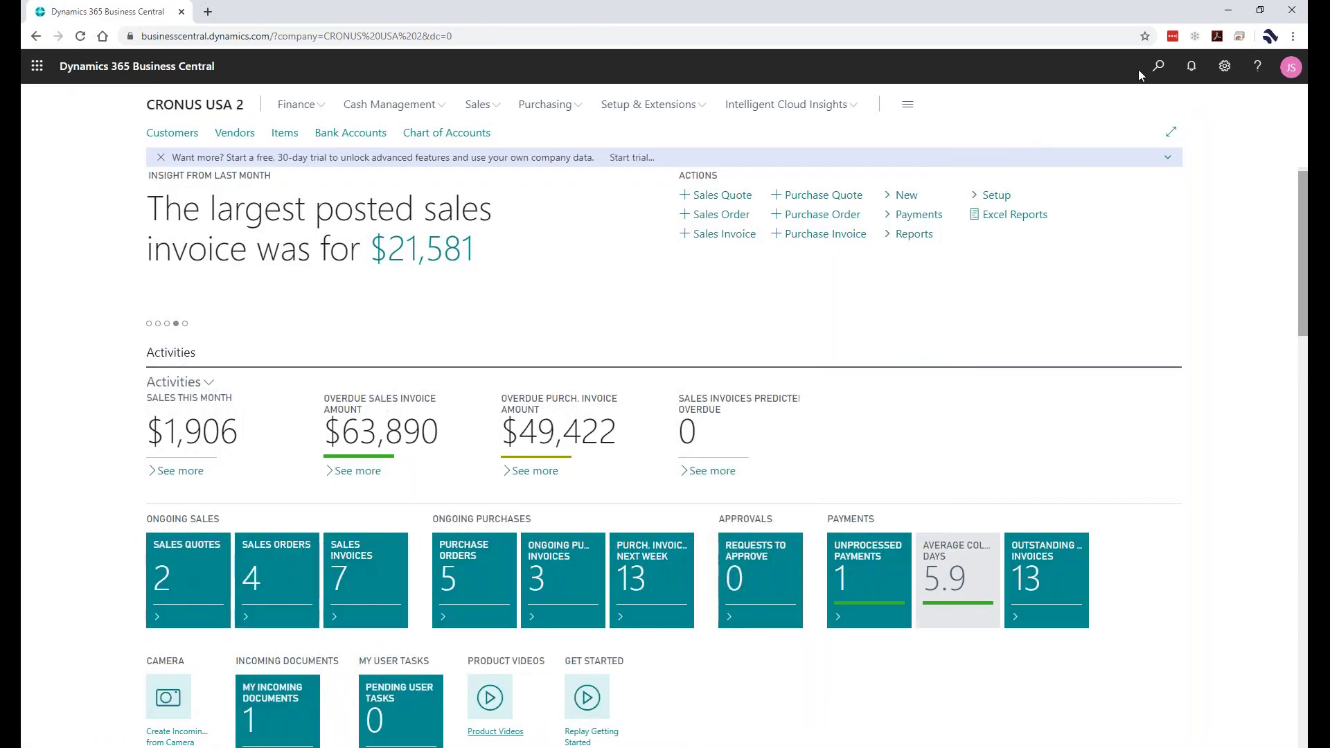
Step: Find the purchase invoices list and start a new purchase invoice
click(1150, 76)
text(p)
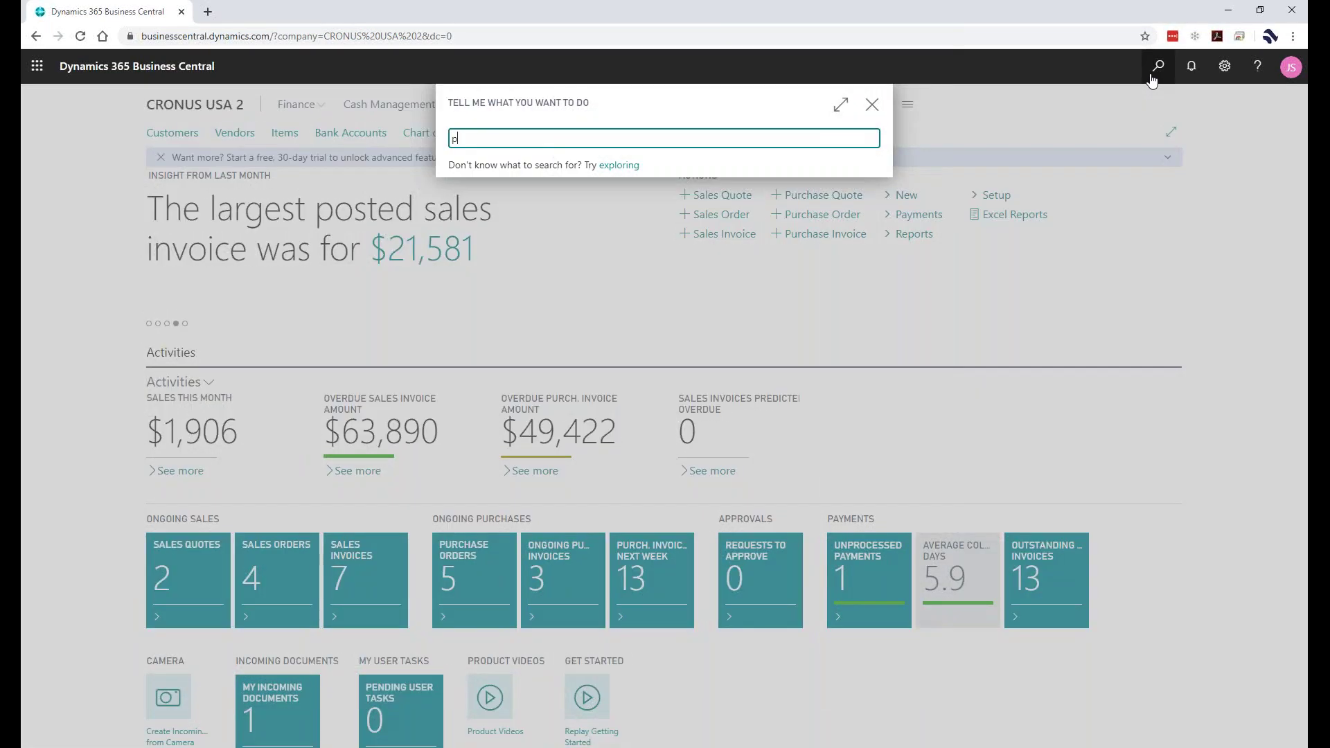
text(urchase invoice)
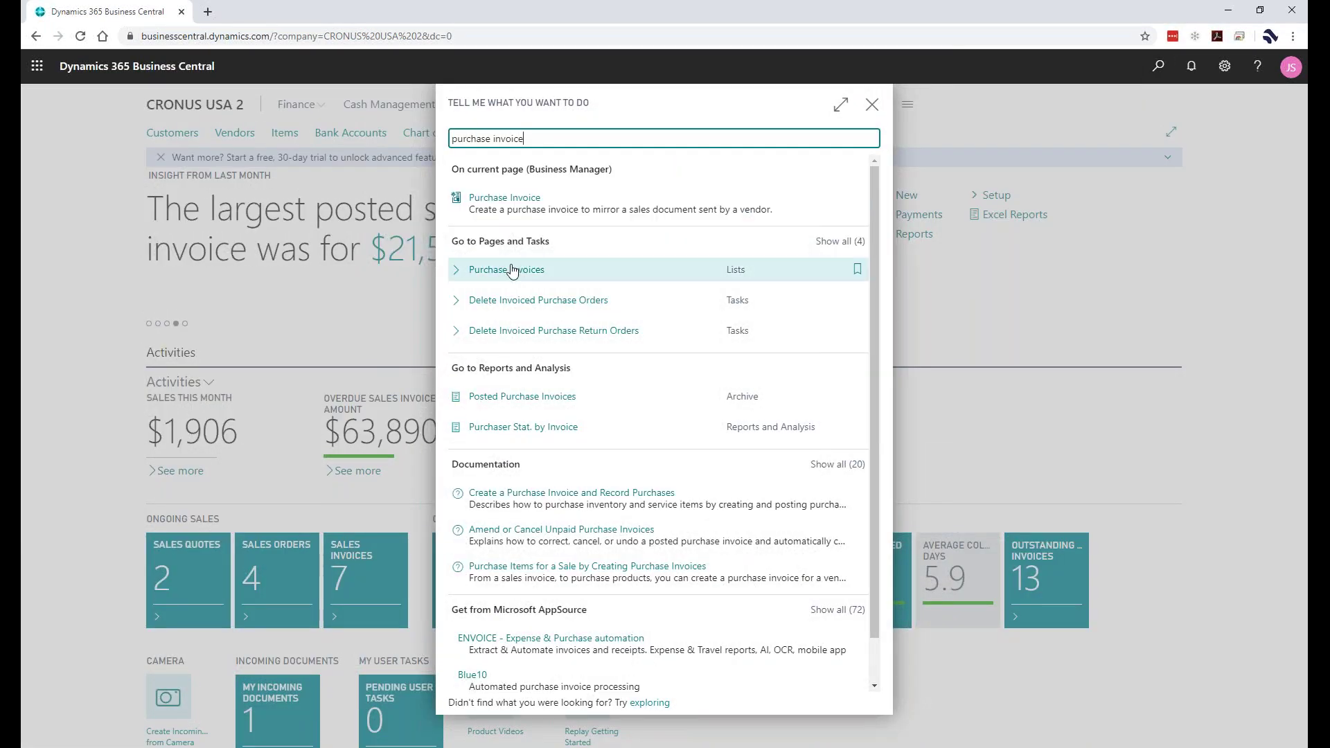
click(513, 270)
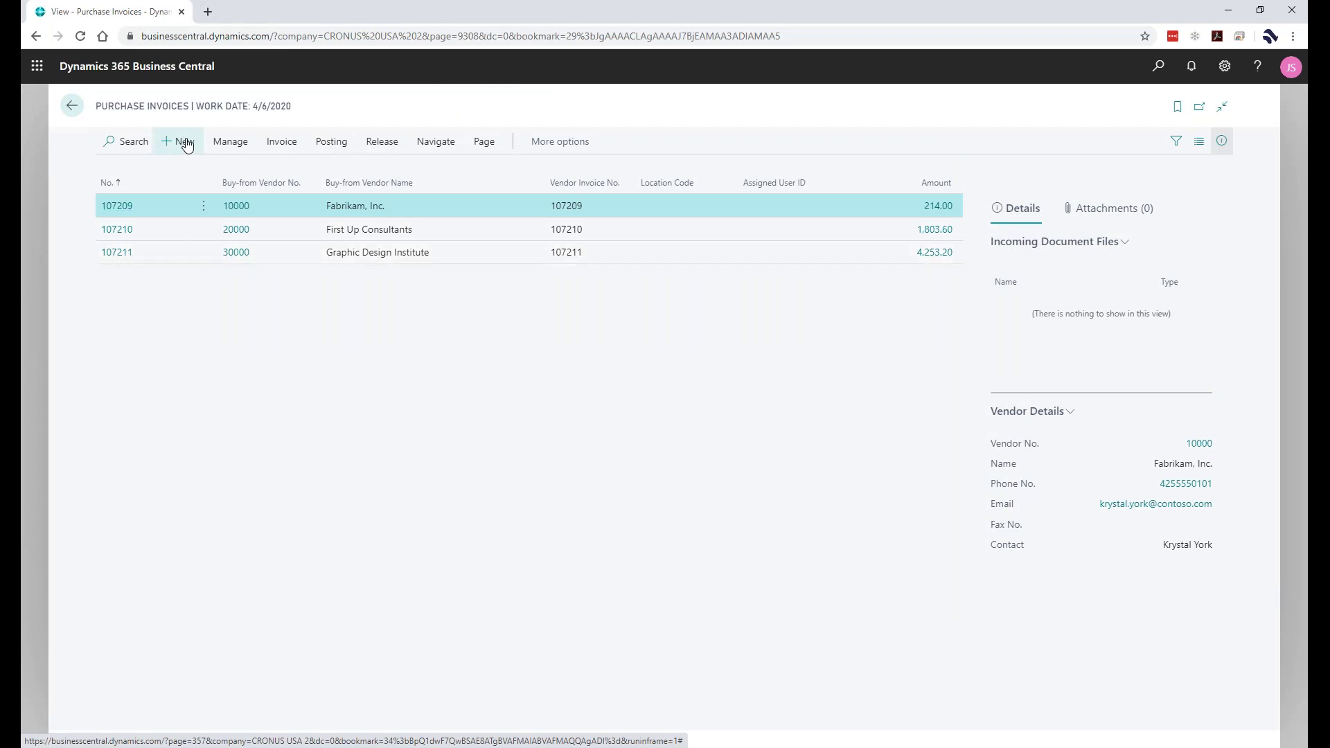
click(186, 144)
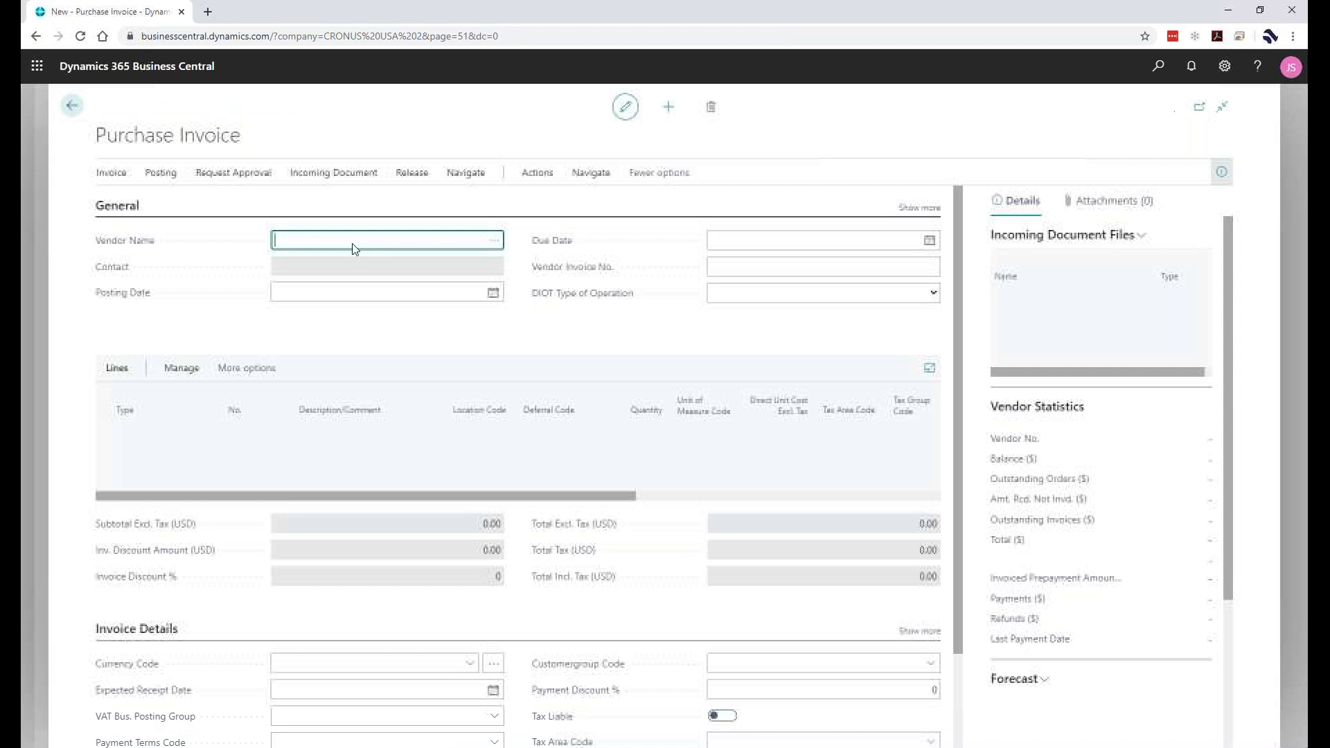
Step: Set the invoice's vendor to Nod Publishers from the full vendor list
click(492, 242)
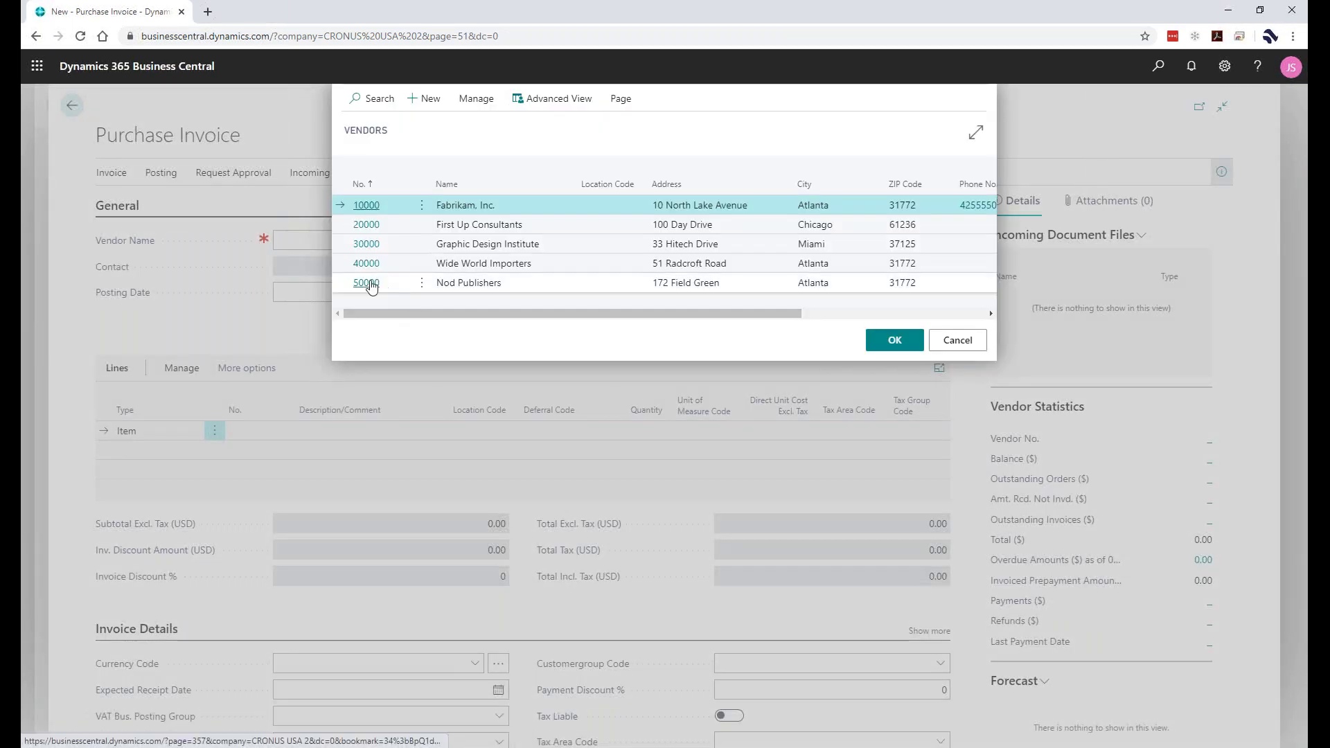
click(367, 284)
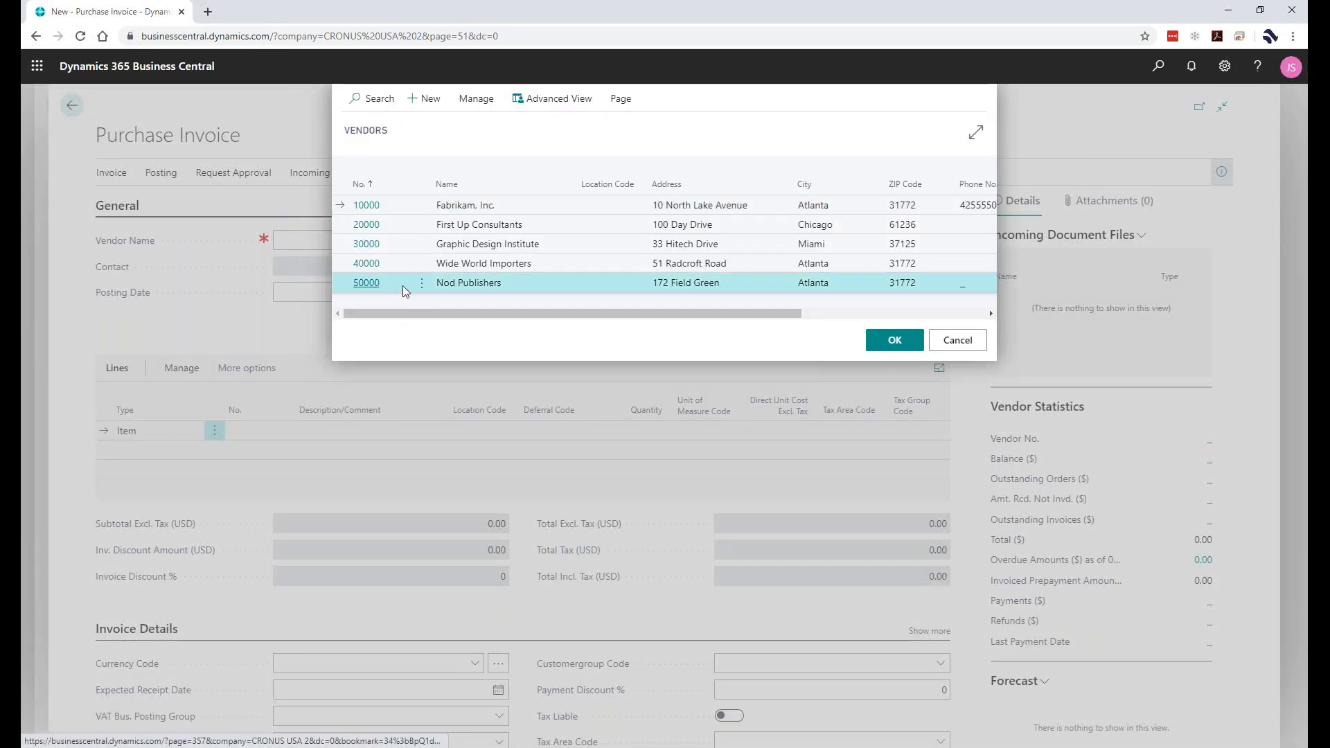
key(Return)
key(Return)
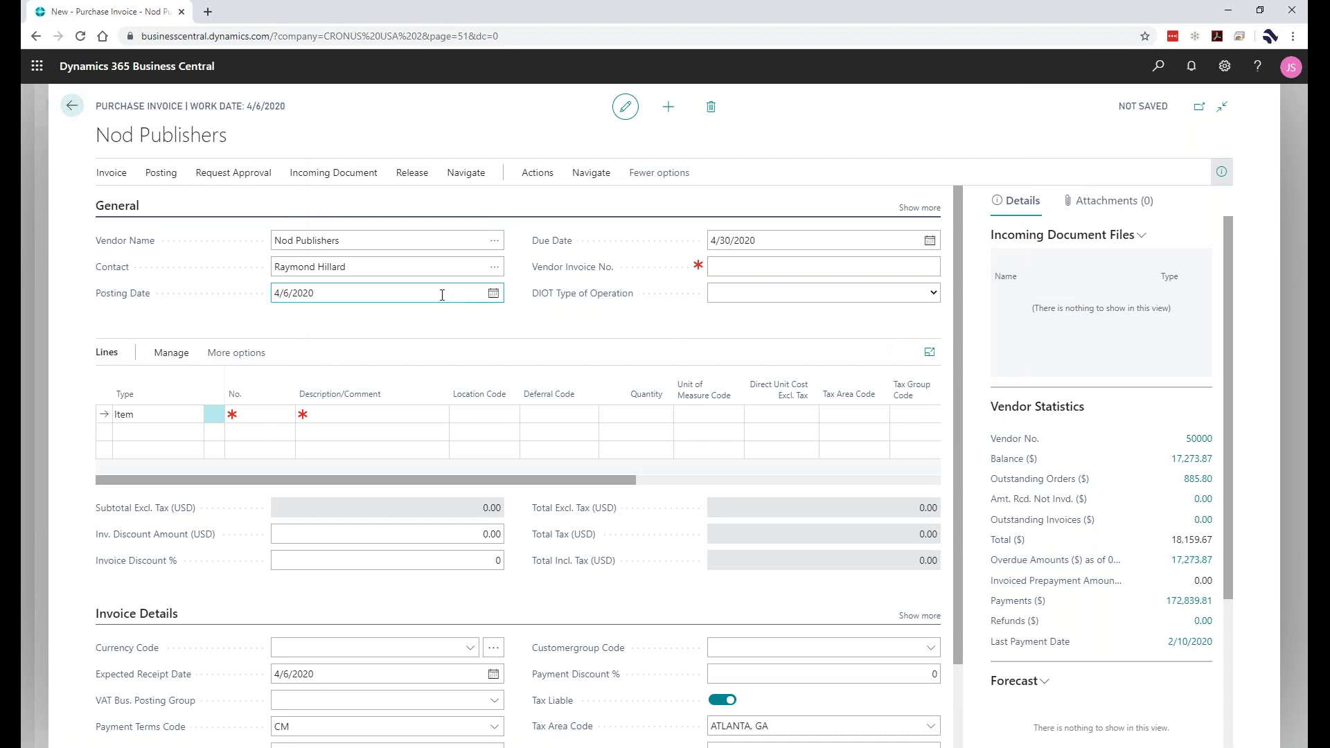
Step: Set the first invoice line's type to Resource and its number to RENT
key(shift+Tab)
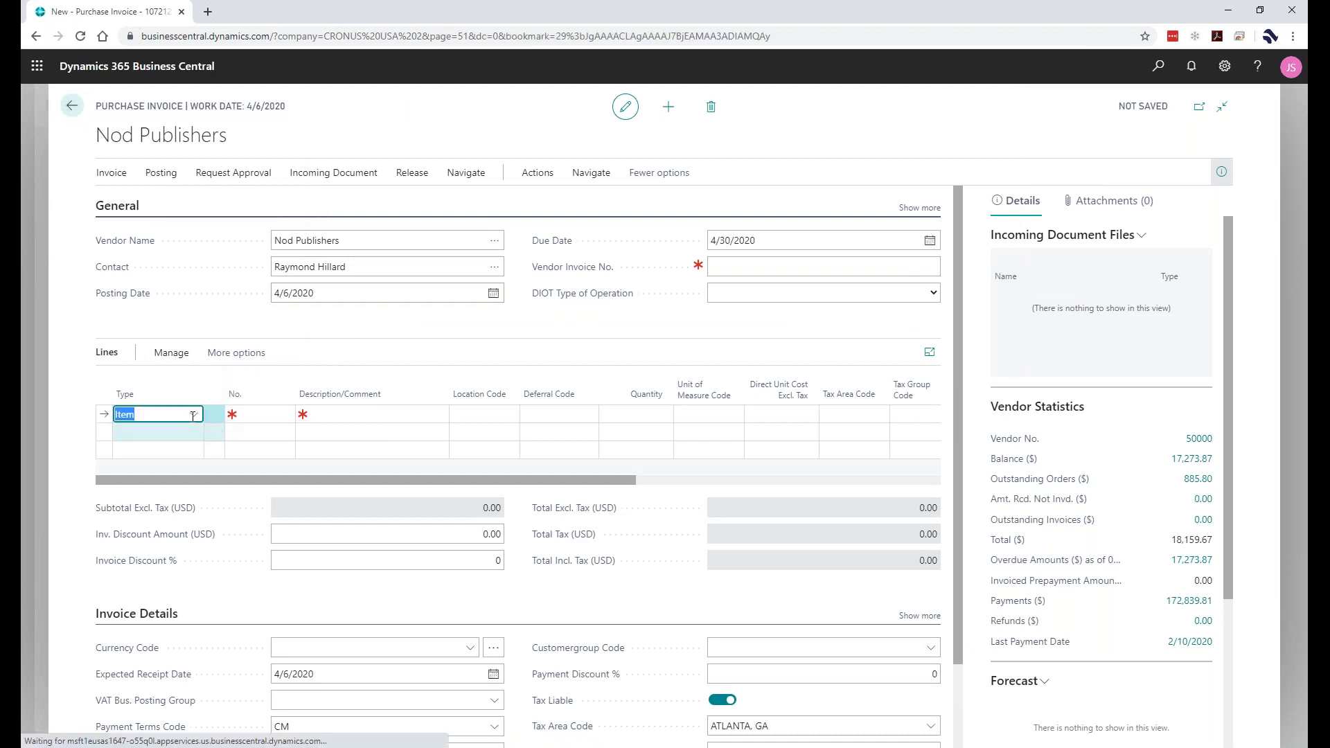
click(194, 414)
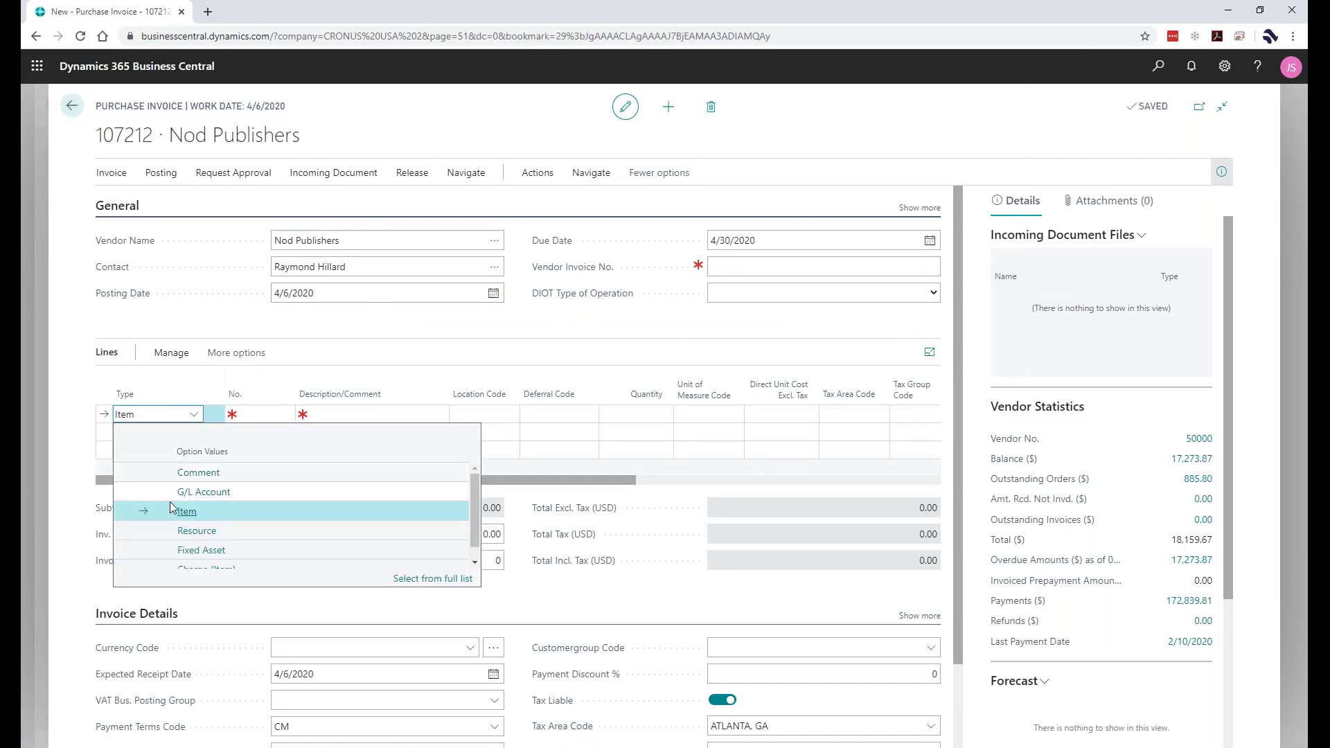
click(201, 530)
click(264, 415)
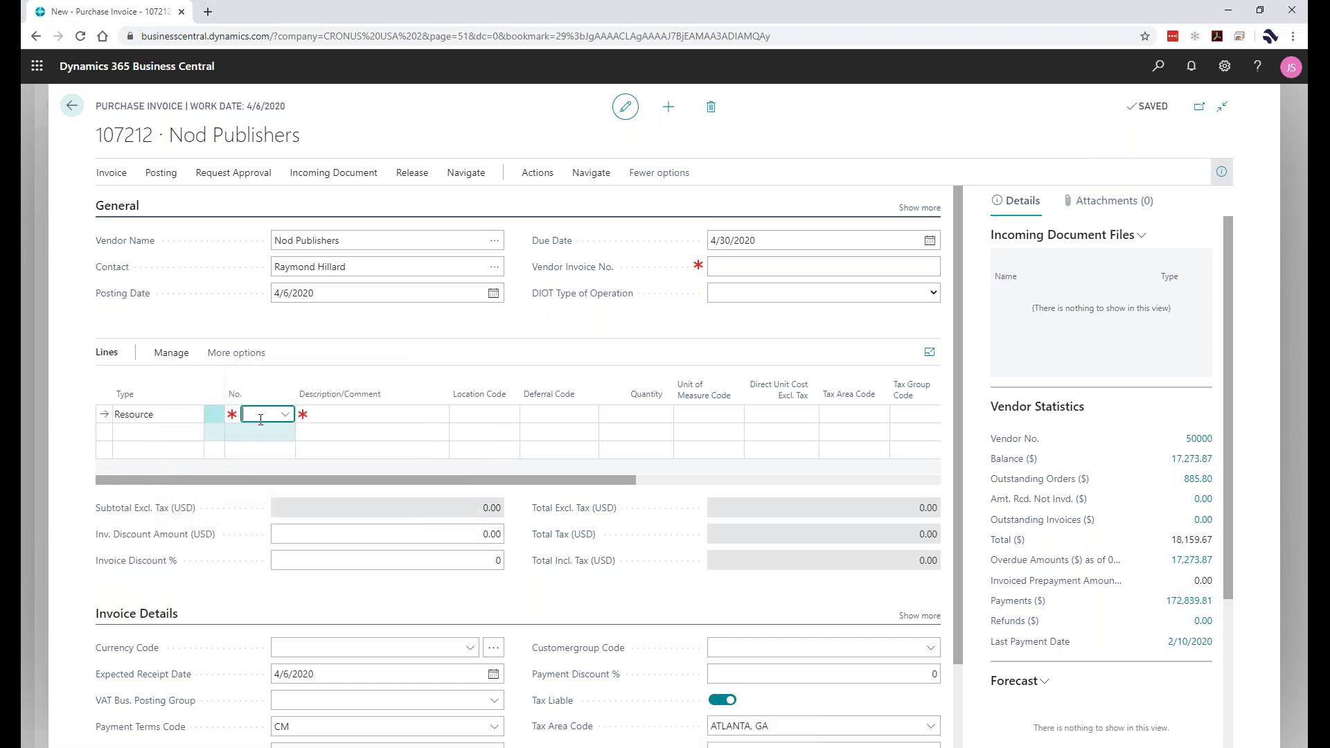
text(rent)
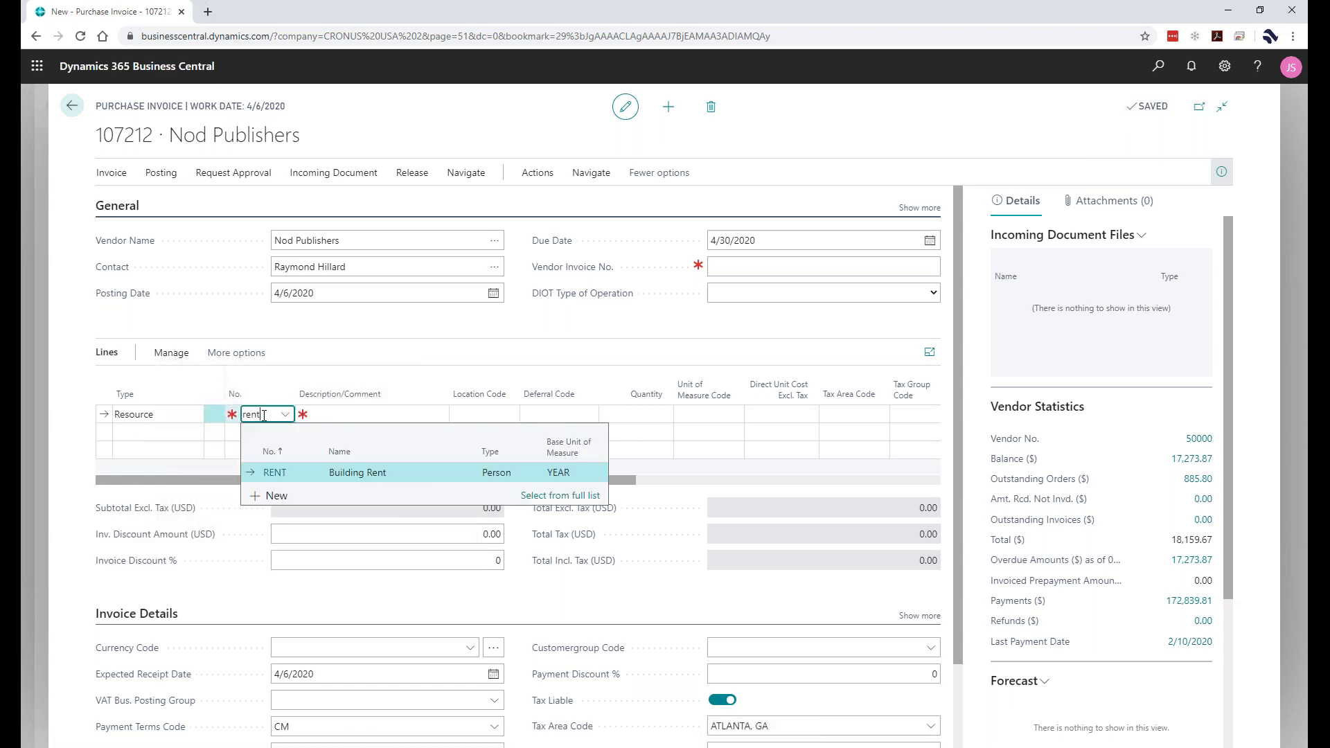
key(Tab)
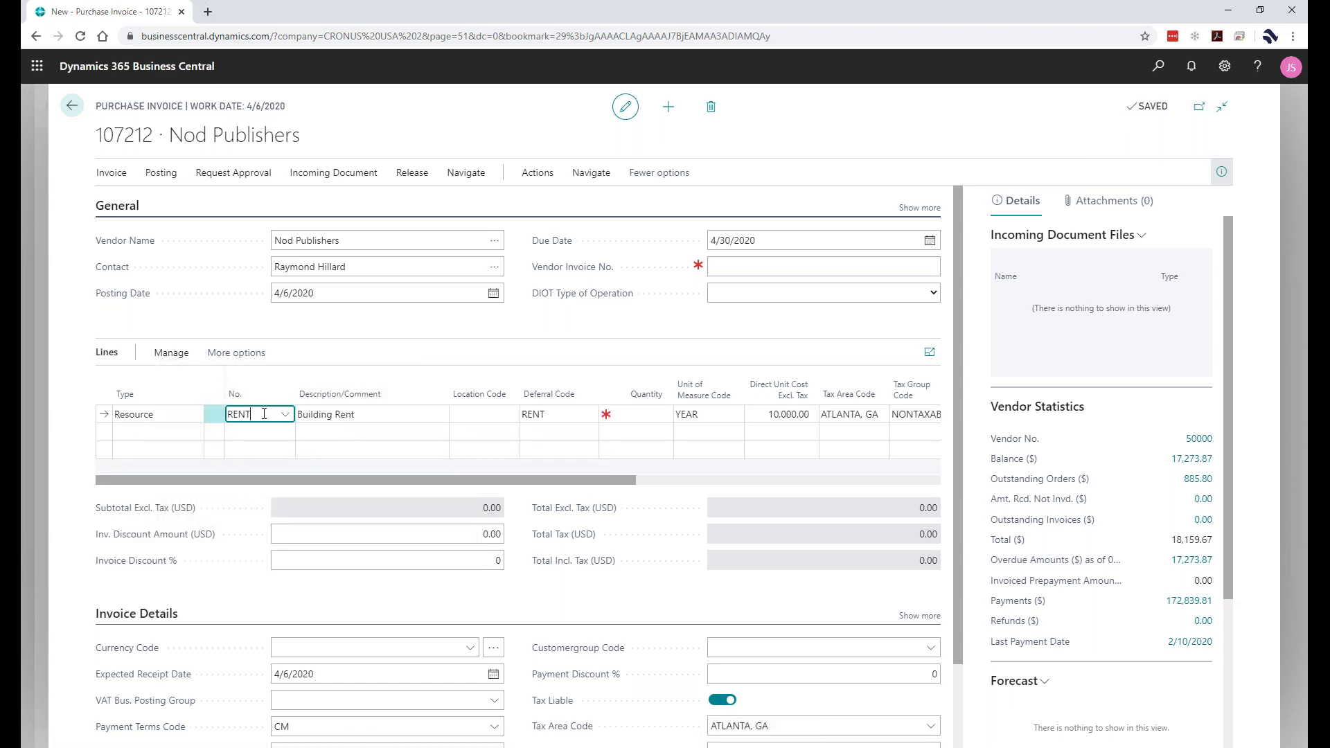
Step: Set the quantity of the Building Rent line to 1, keeping the RENT deferral code
key(Tab)
key(Tab)
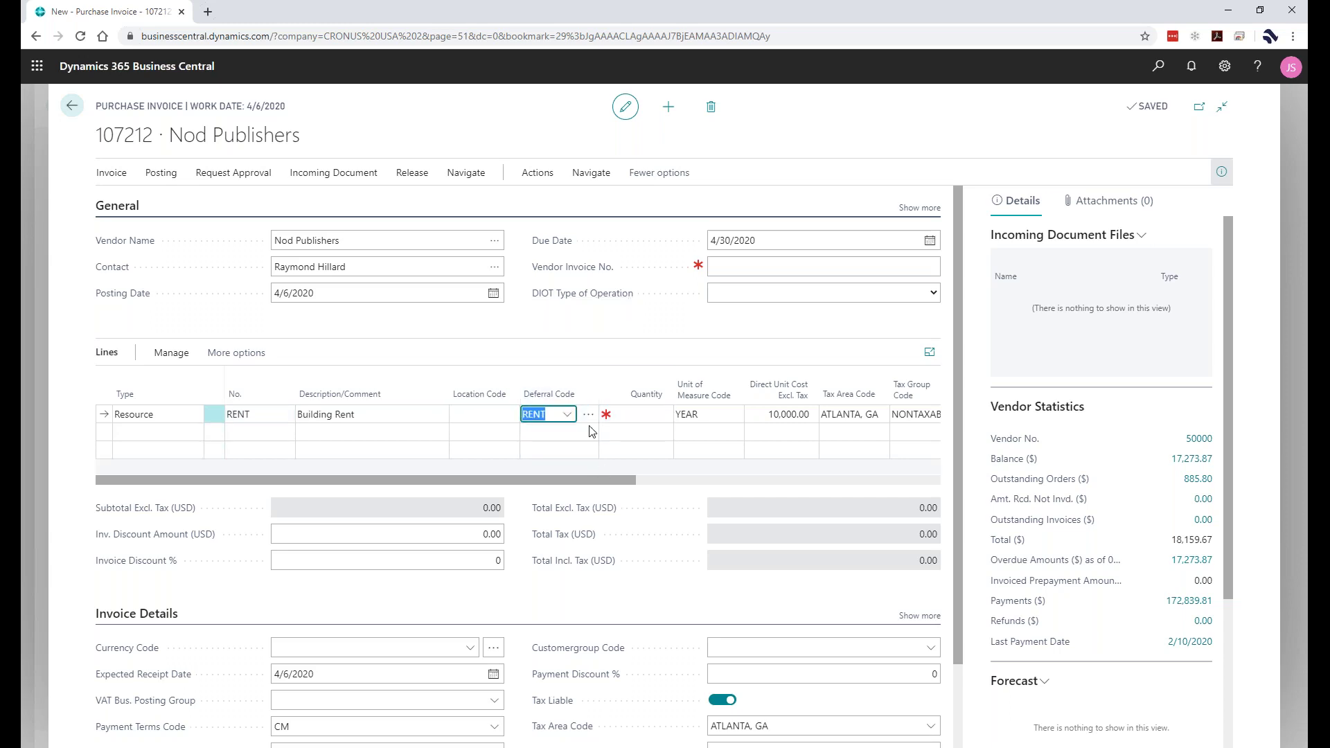
key(Tab)
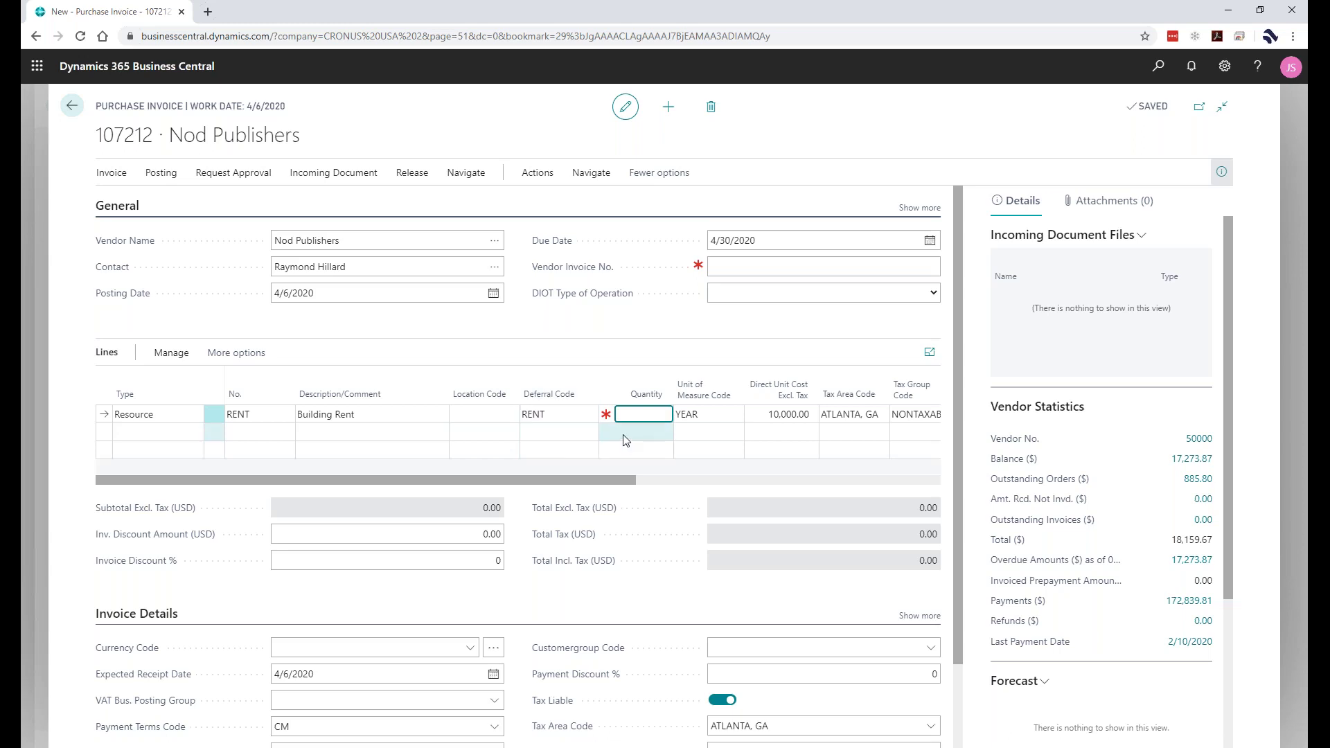
key(Tab)
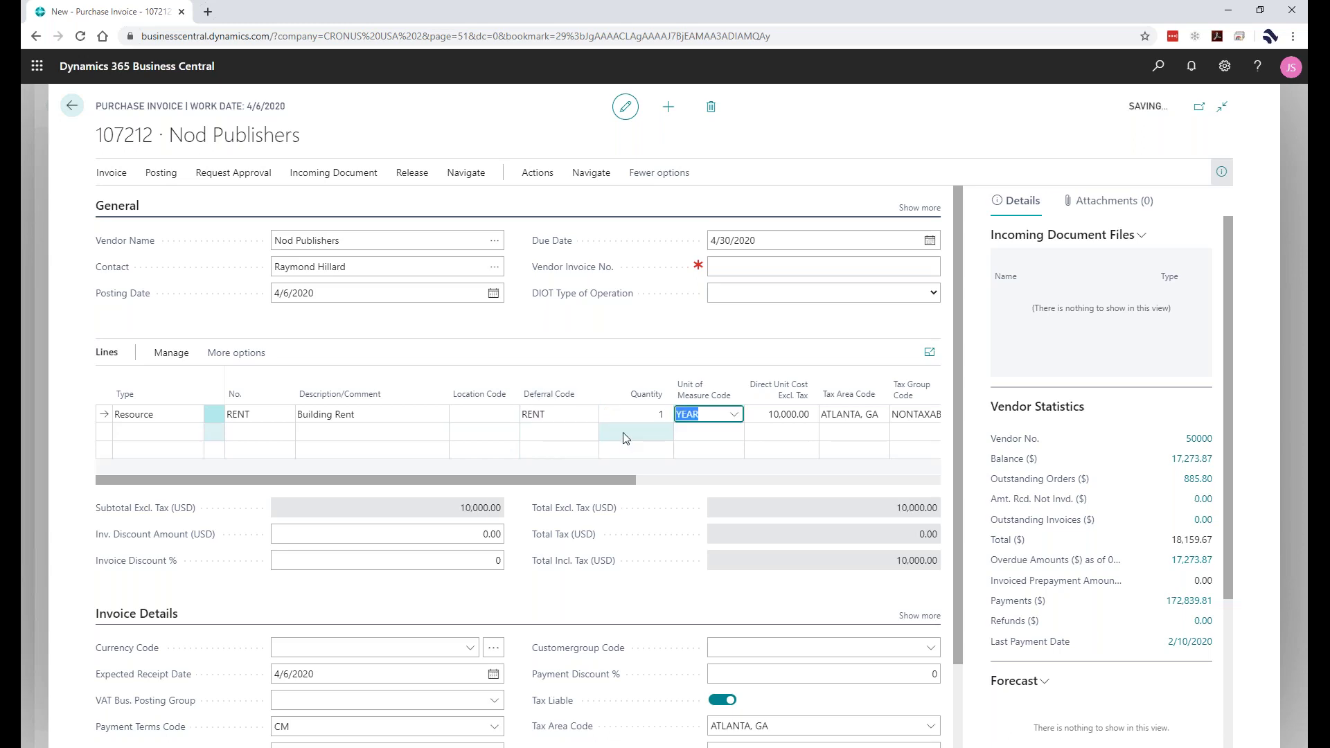
Step: Set the invoice's posting date to 4/1/2020 and update the lines' deferral schedules with this date
click(342, 292)
text(04/01)
key(Tab)
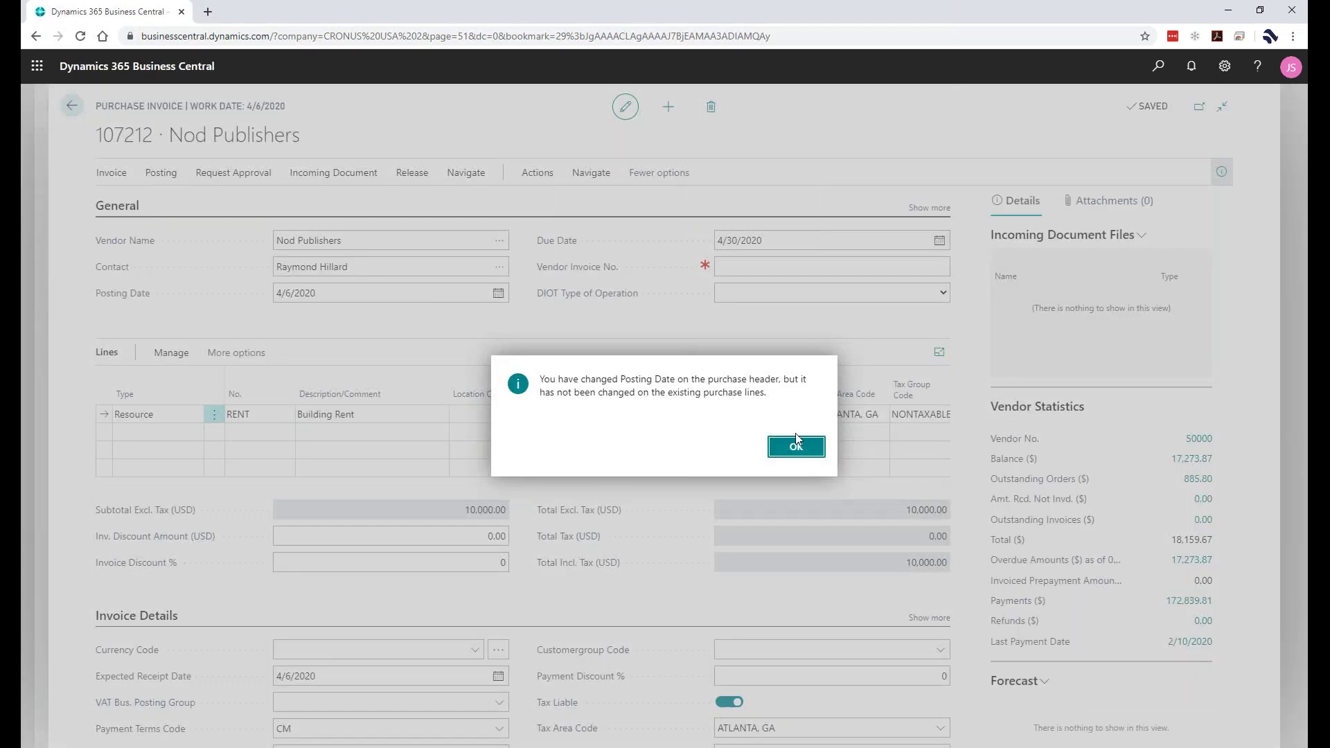
click(796, 443)
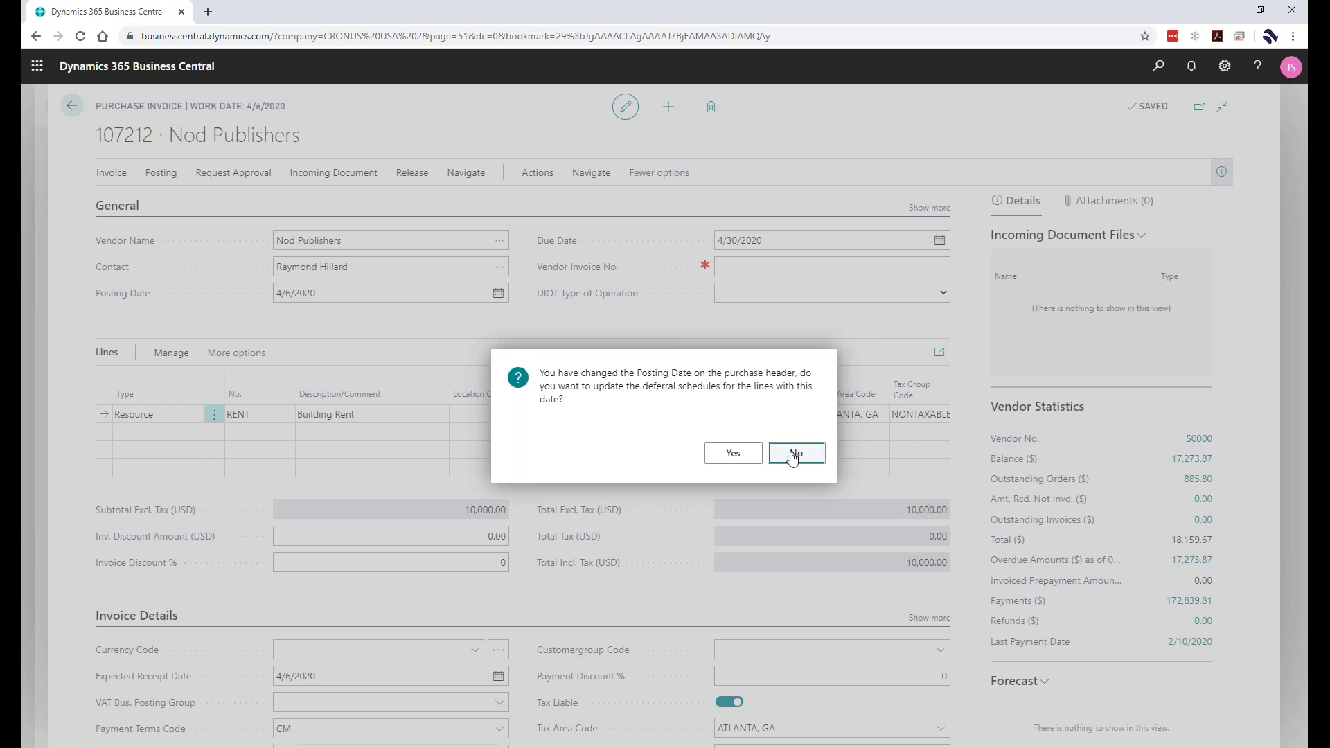
click(733, 453)
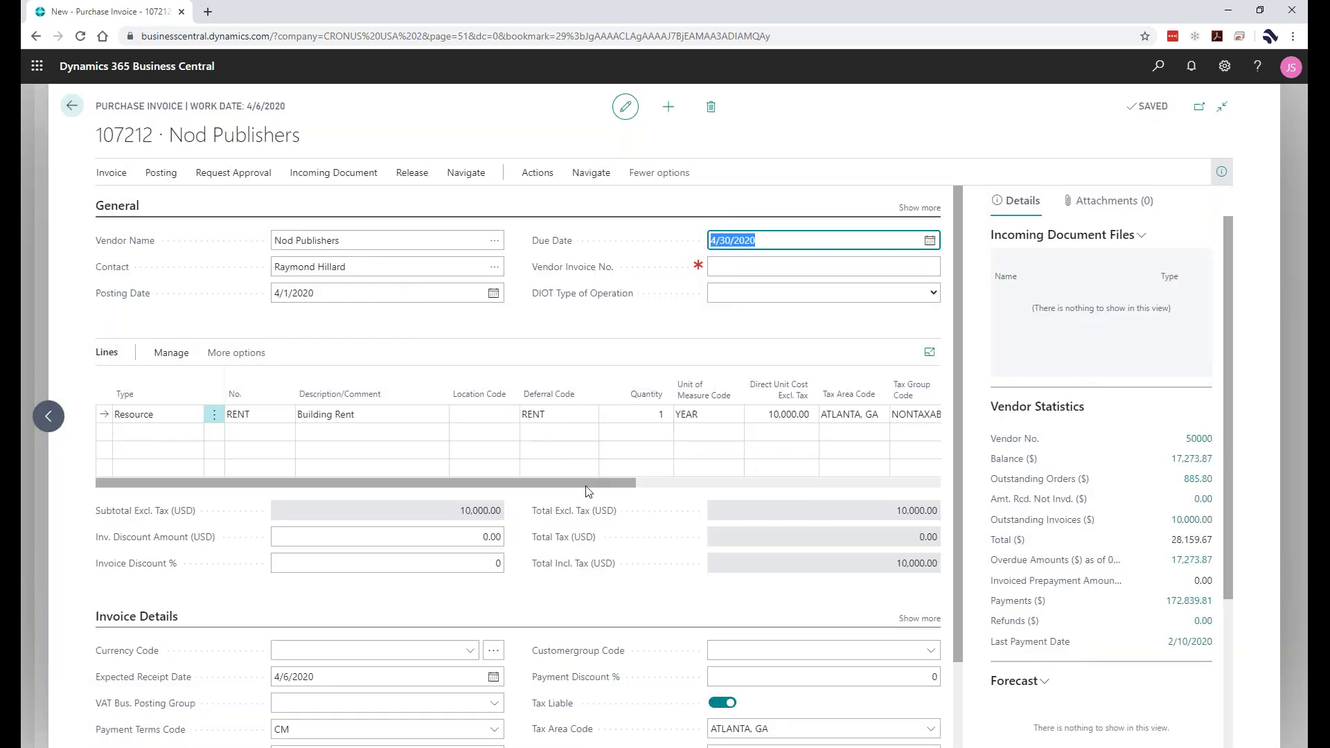
Step: Open the deferral schedule of the Building Rent line
drag(642, 480, 92, 498)
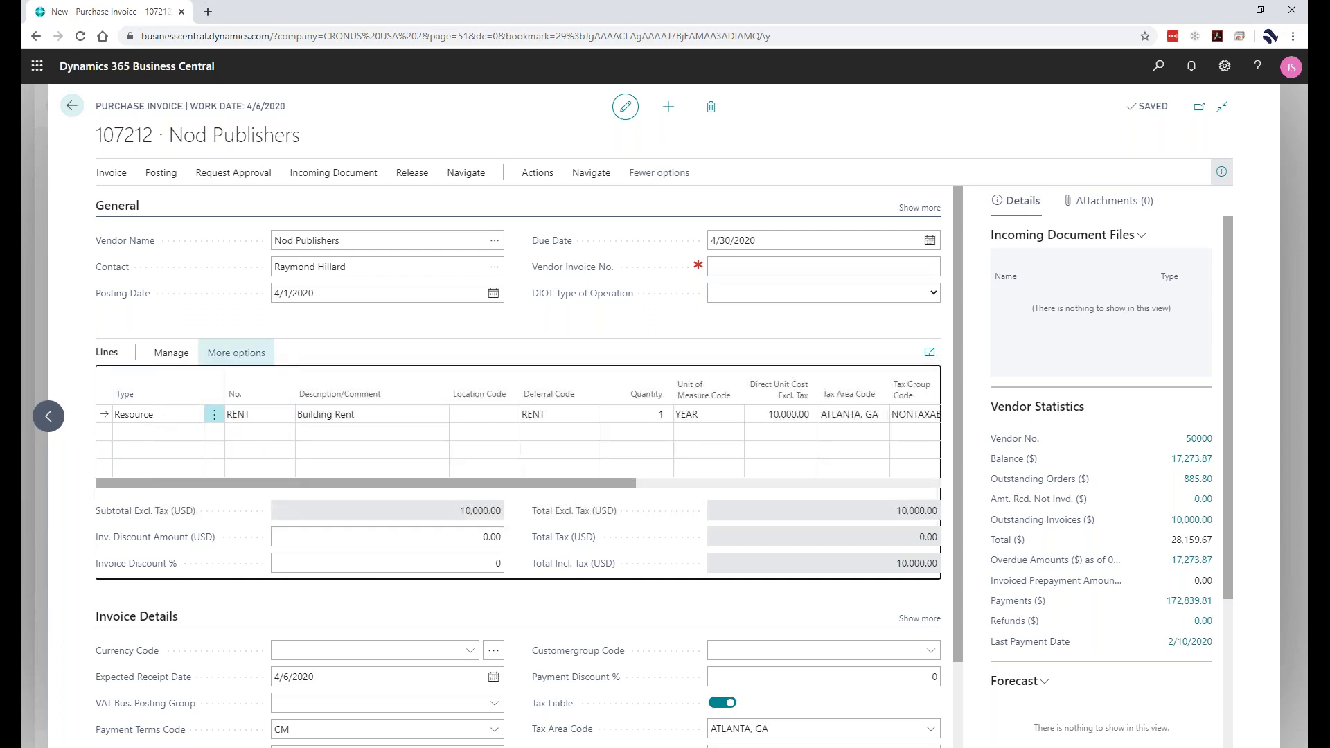
click(236, 353)
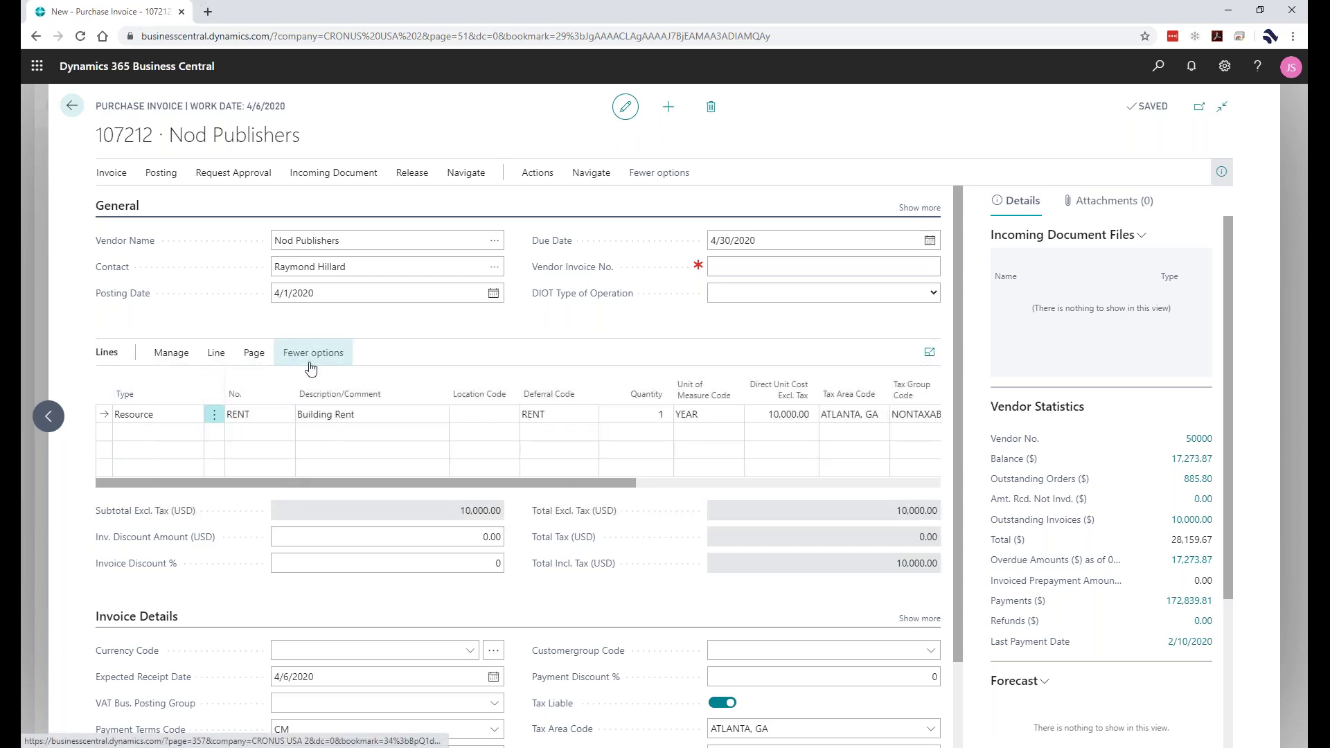
click(215, 353)
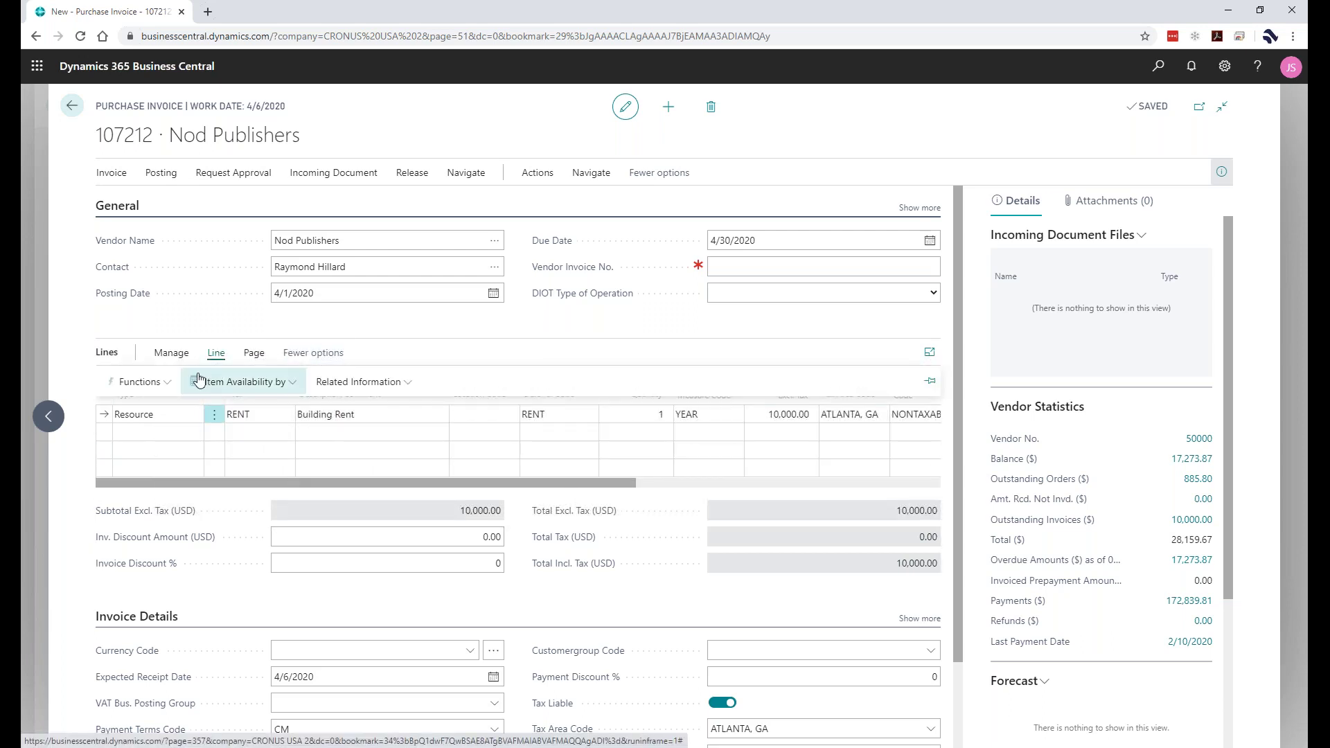
click(133, 382)
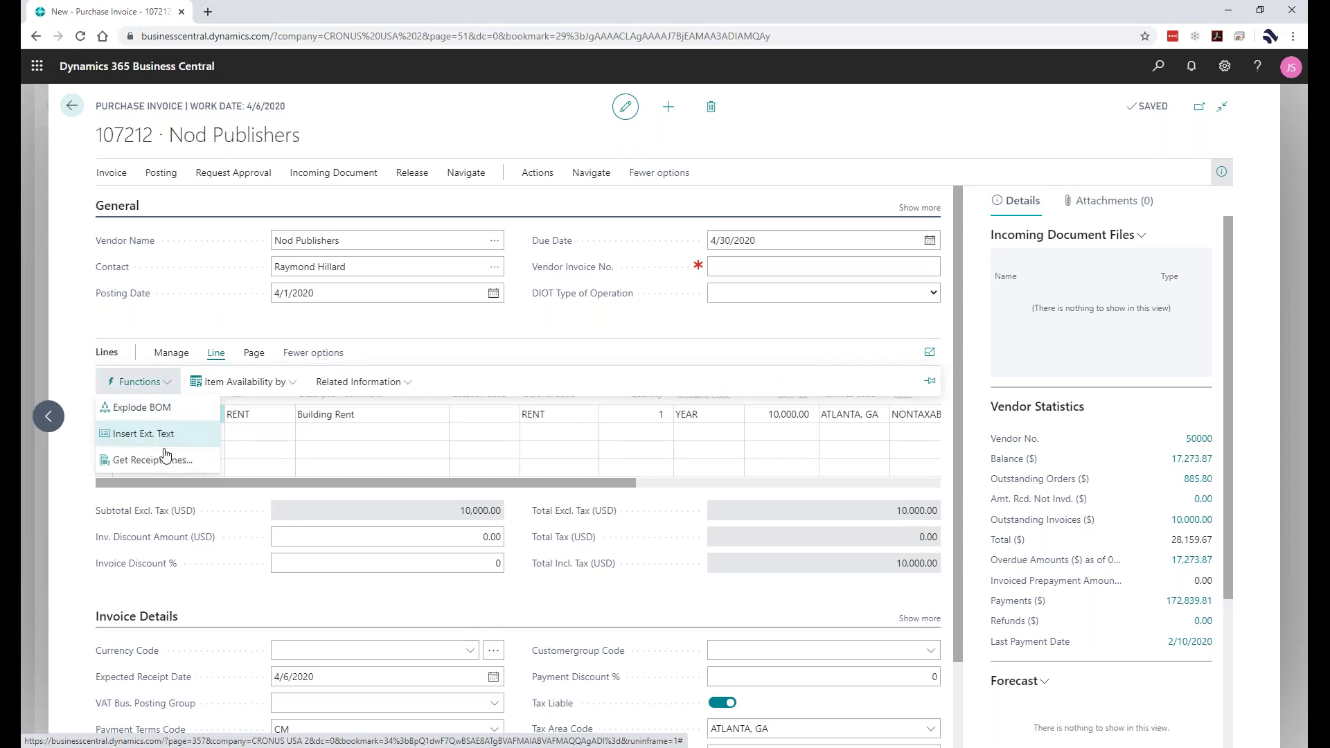
click(330, 383)
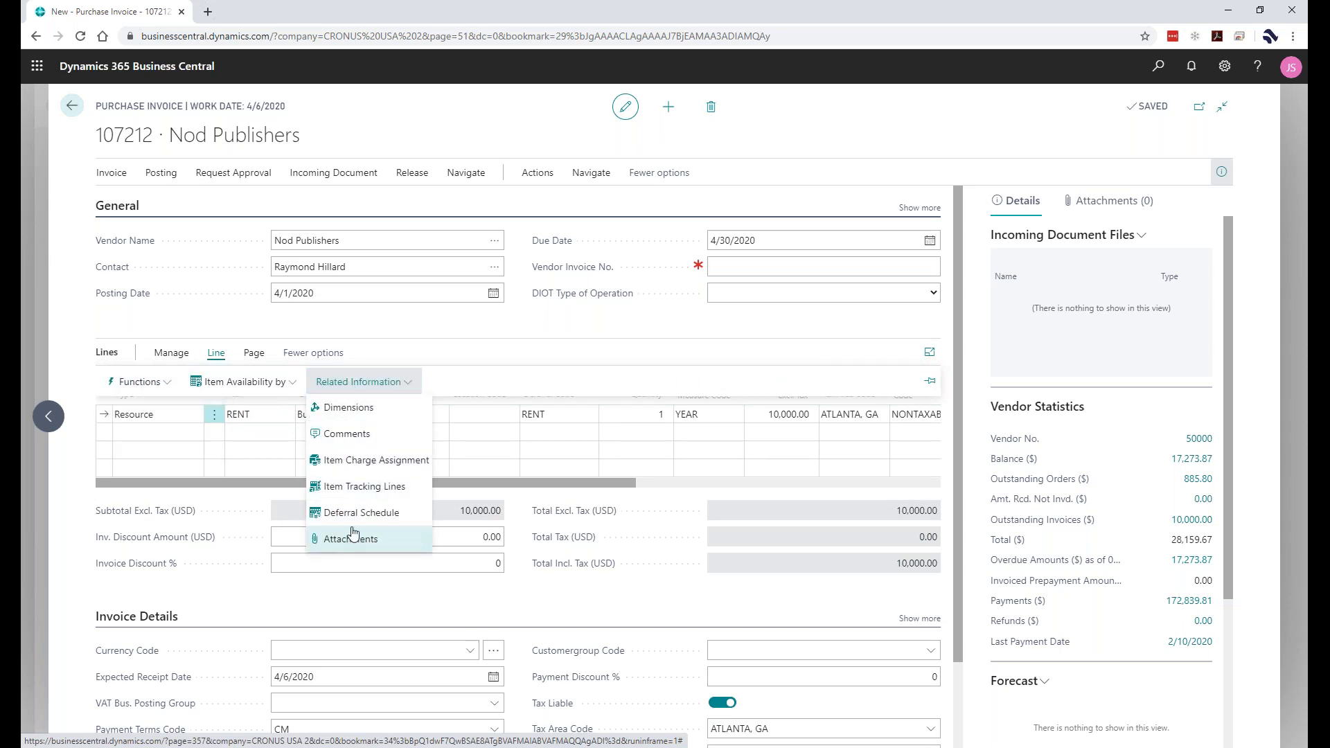
click(595, 450)
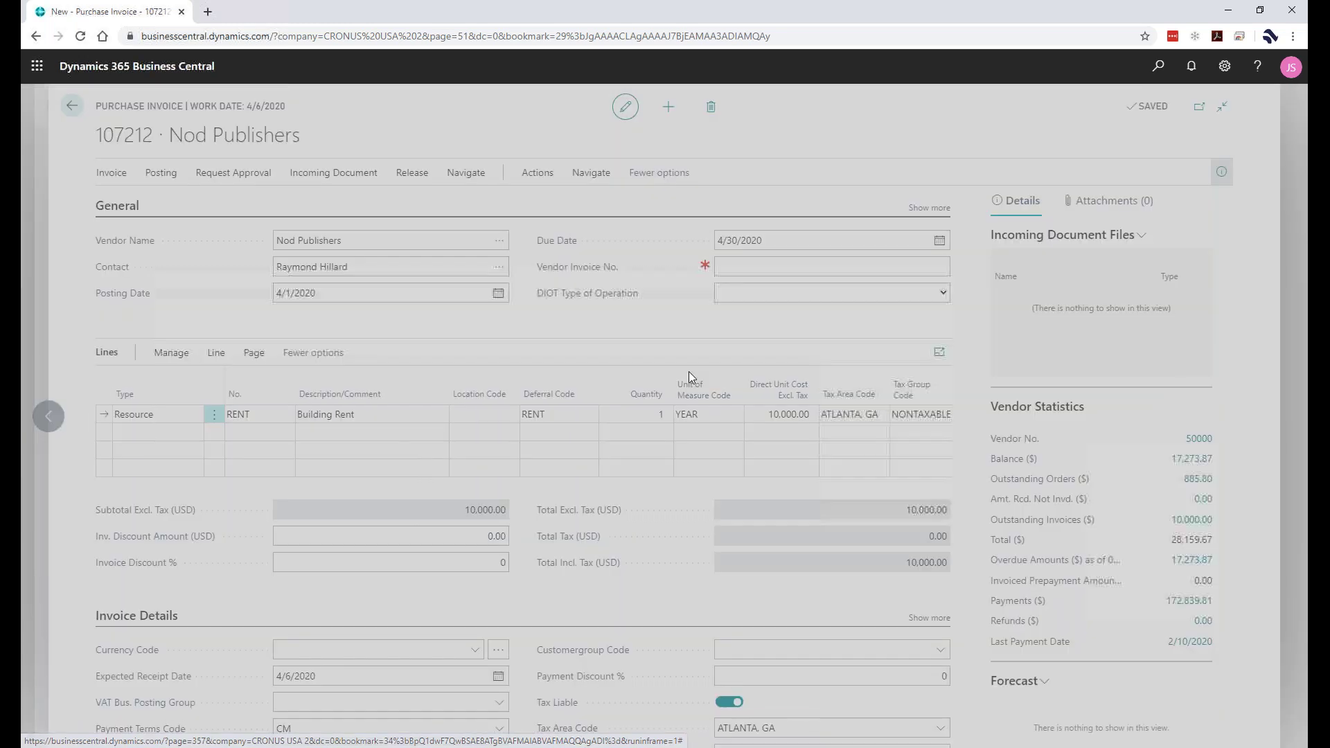
Step: Examine the monthly posting dates, descriptions and amounts in the rent deferral schedule, and close it
scroll(790, 332, down, 3)
scroll(831, 350, up, 3)
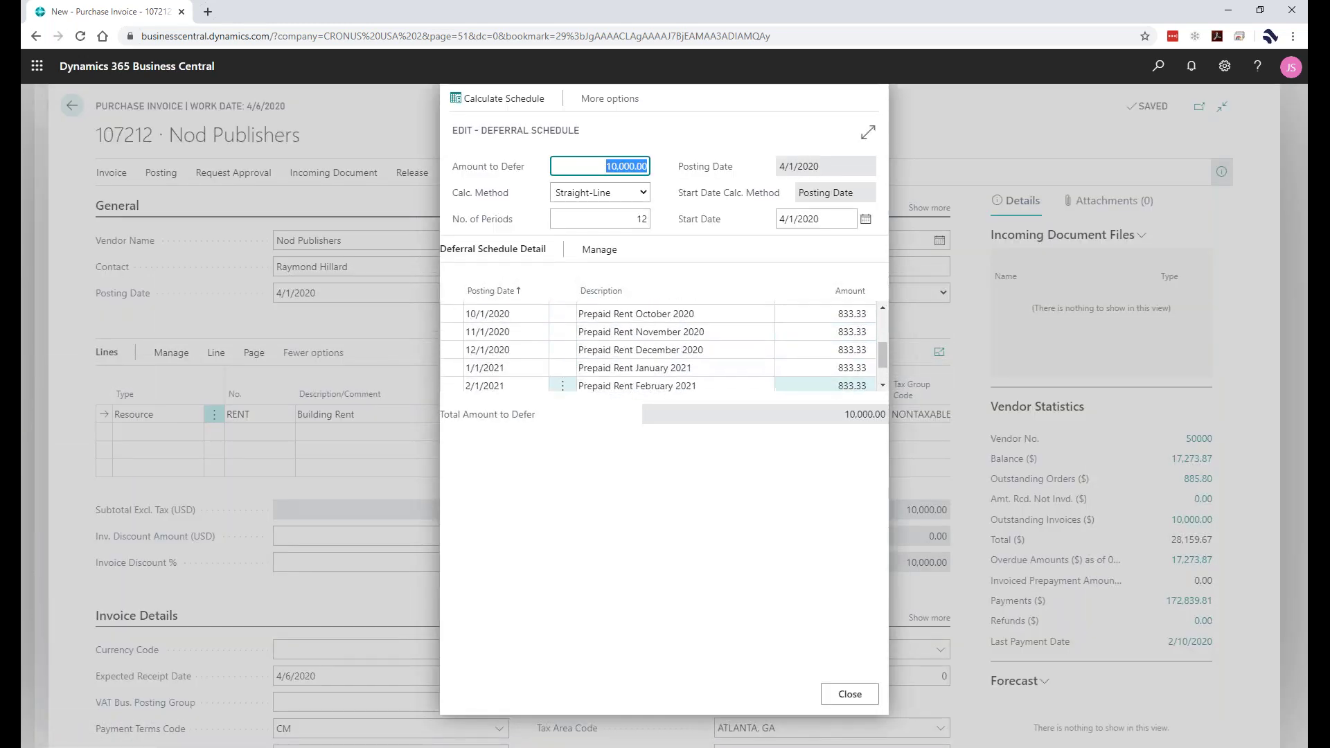
scroll(803, 367, down, 3)
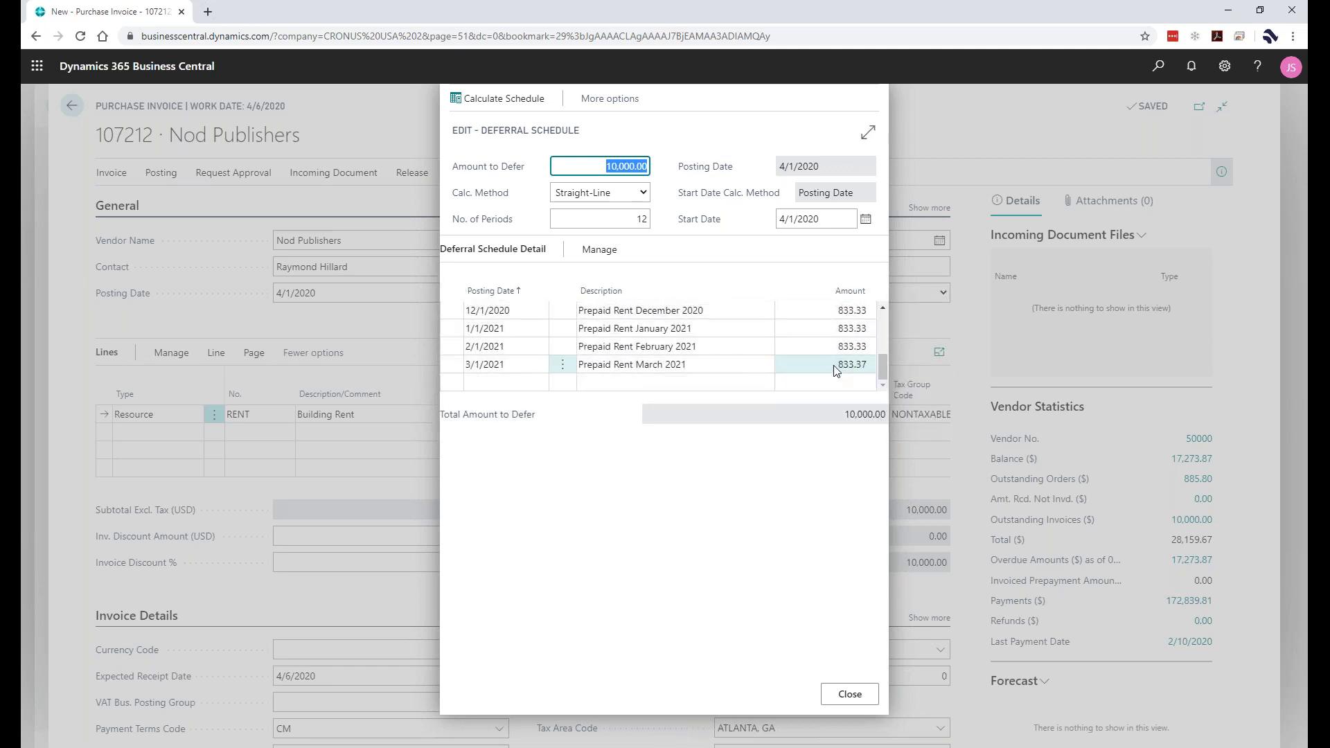
scroll(849, 370, up, 3)
scroll(836, 369, down, 3)
scroll(836, 369, up, 3)
click(838, 361)
click(831, 341)
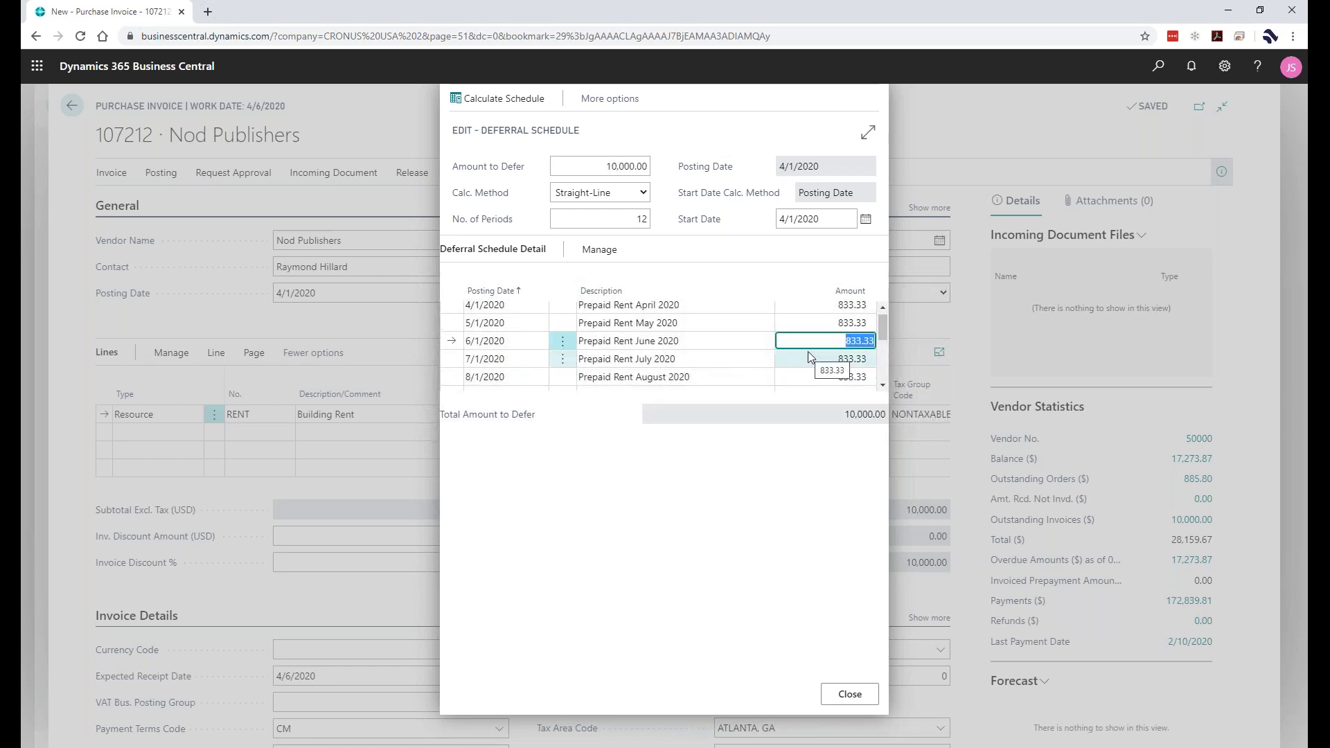
scroll(808, 351, up, 1)
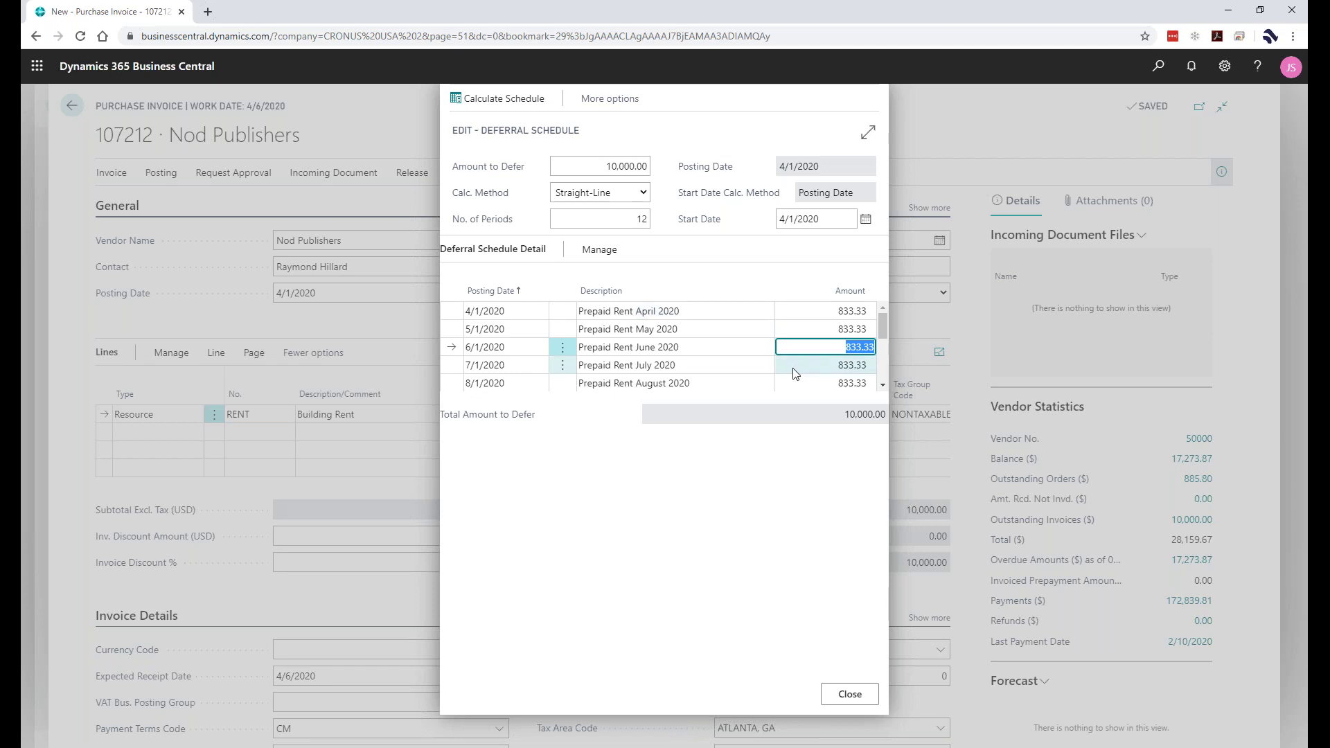
click(818, 453)
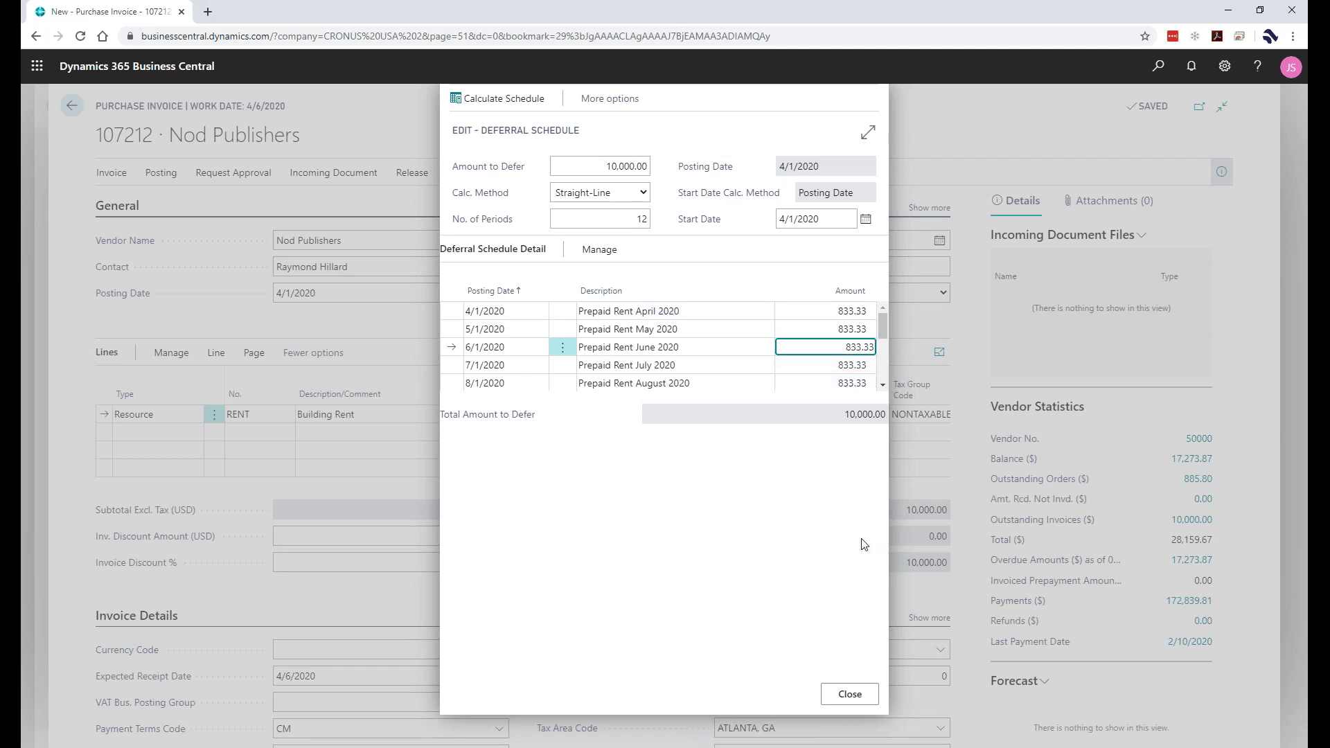
key(Escape)
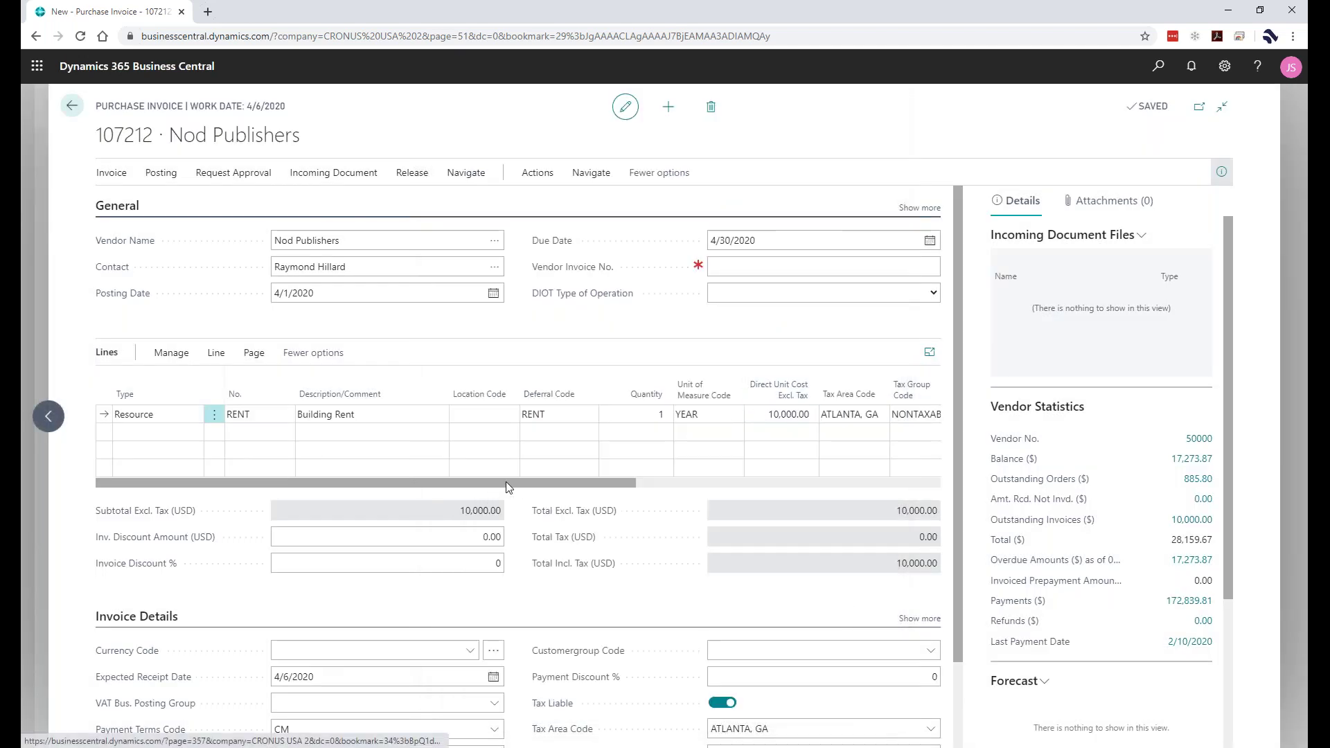
drag(509, 483, 335, 497)
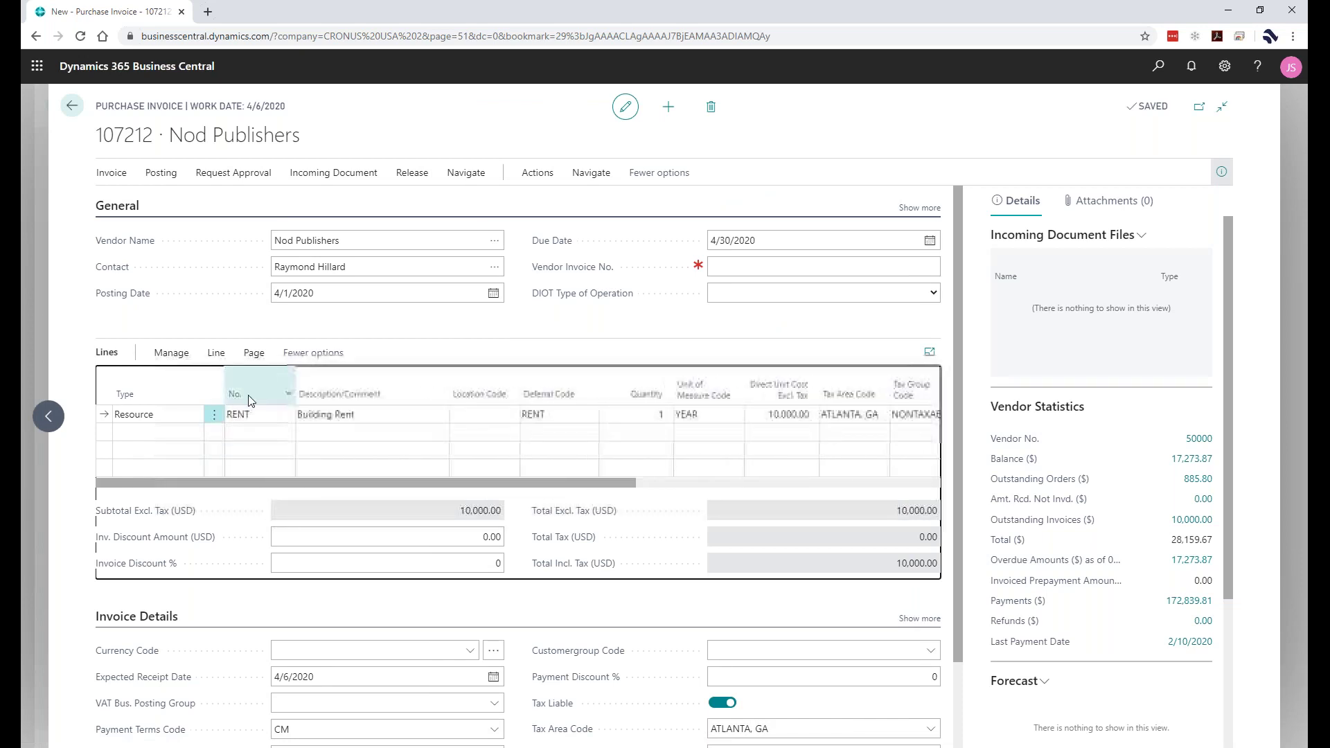
click(167, 415)
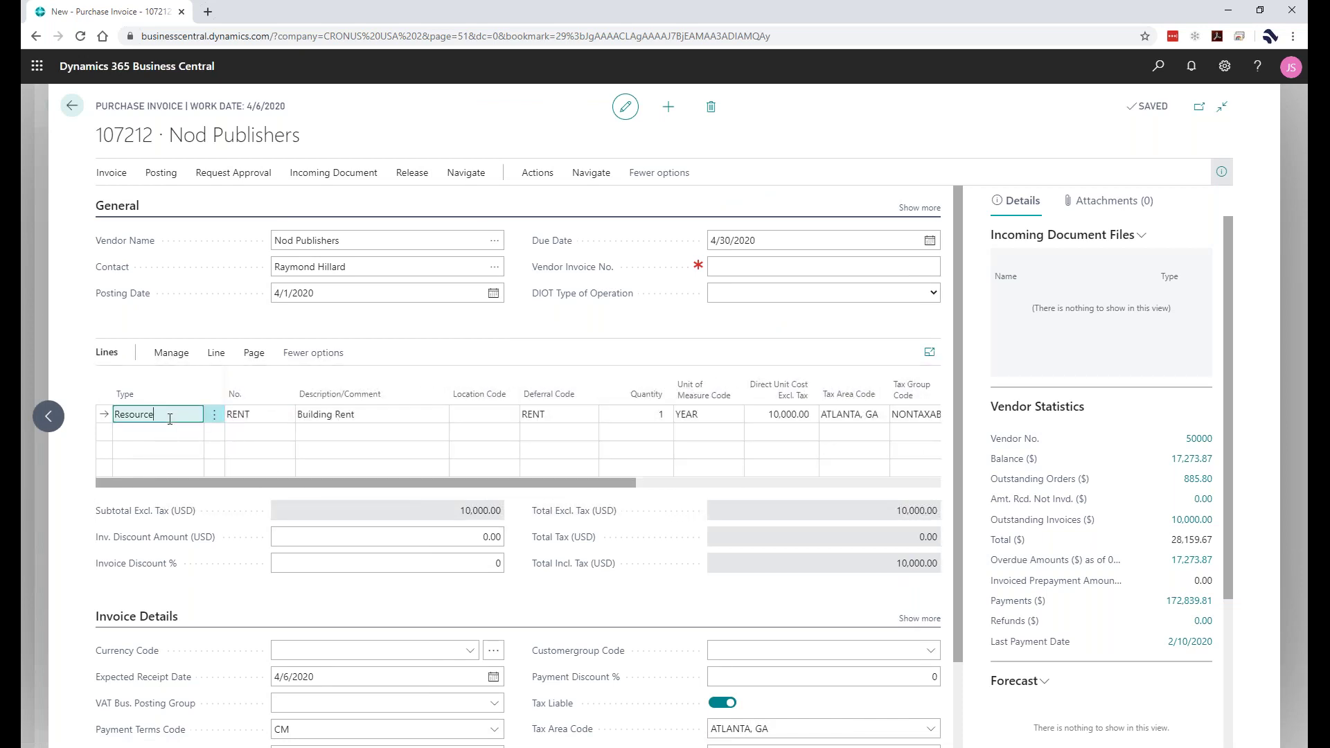
click(160, 173)
click(121, 204)
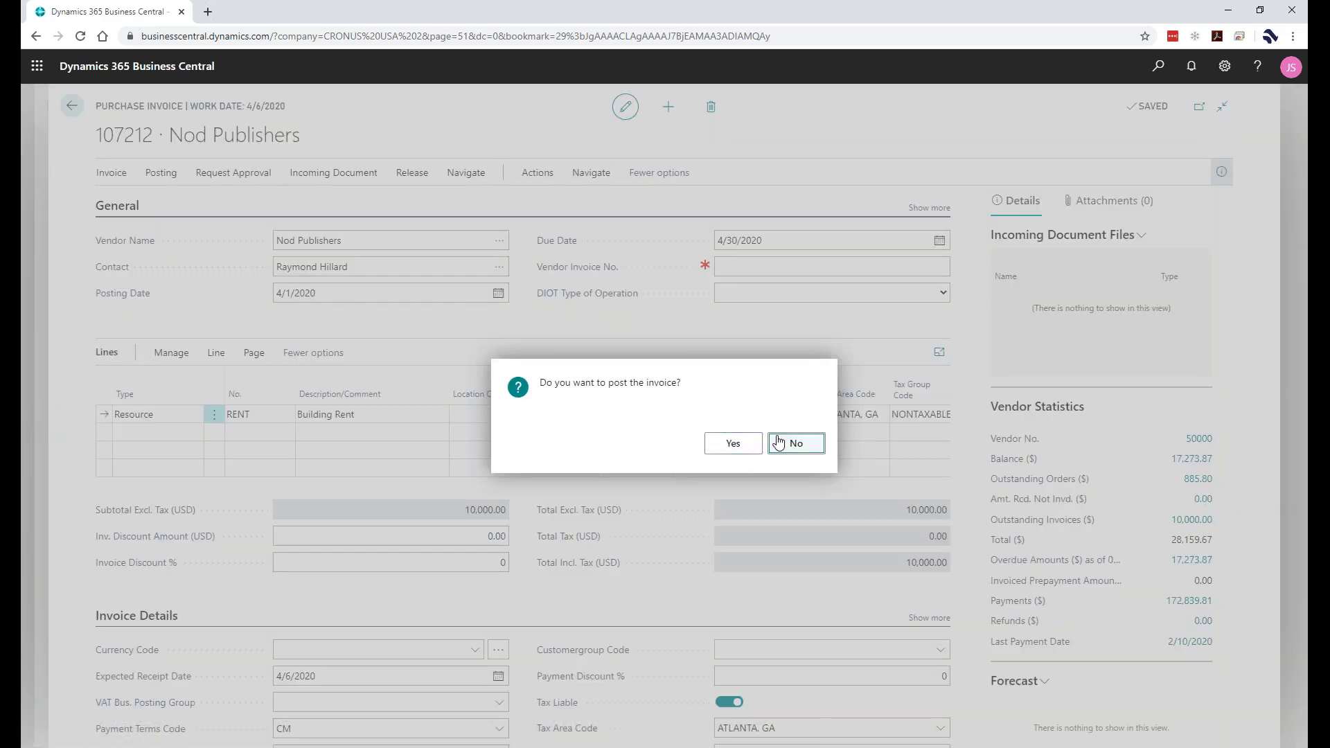
click(778, 442)
Step: Set the invoice's vendor invoice number to TEST101
click(747, 265)
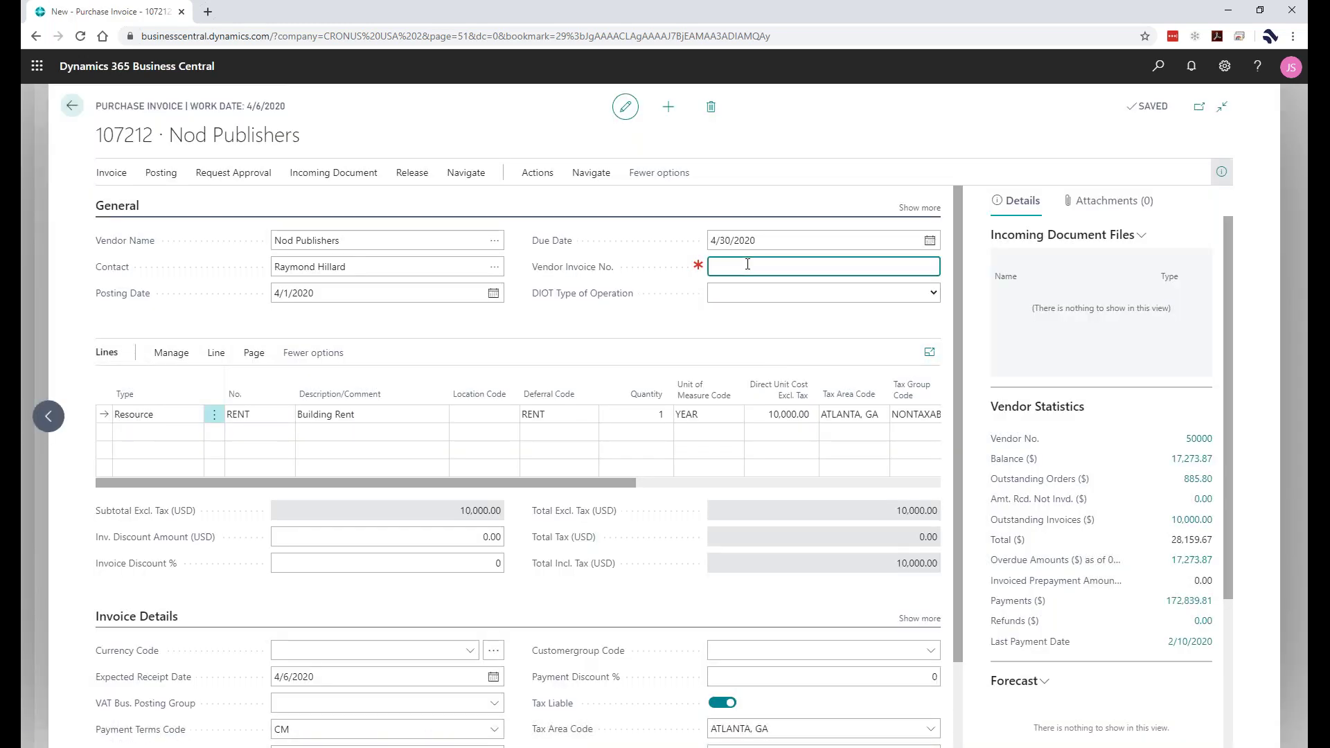
text(test101)
key(Tab)
key(Tab)
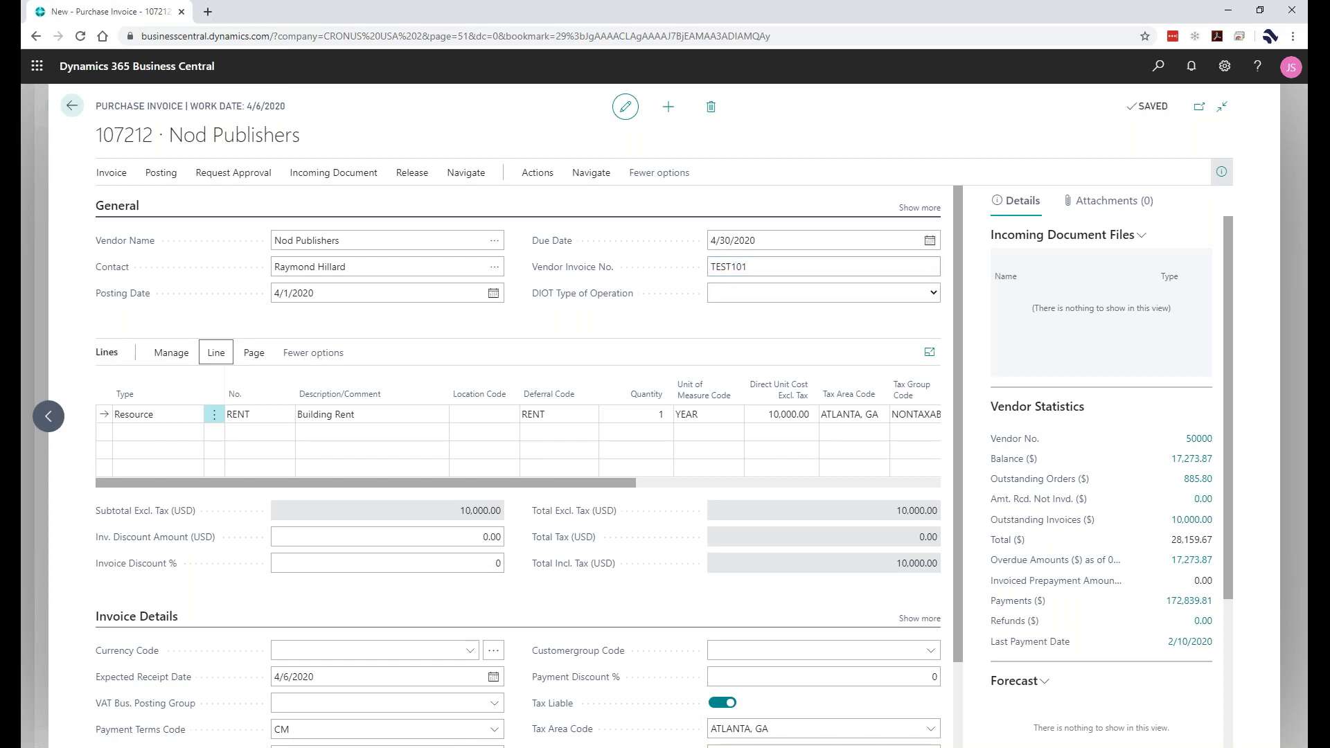
Step: Post the purchase invoice, decline opening the posted document, and return to the home page
click(159, 175)
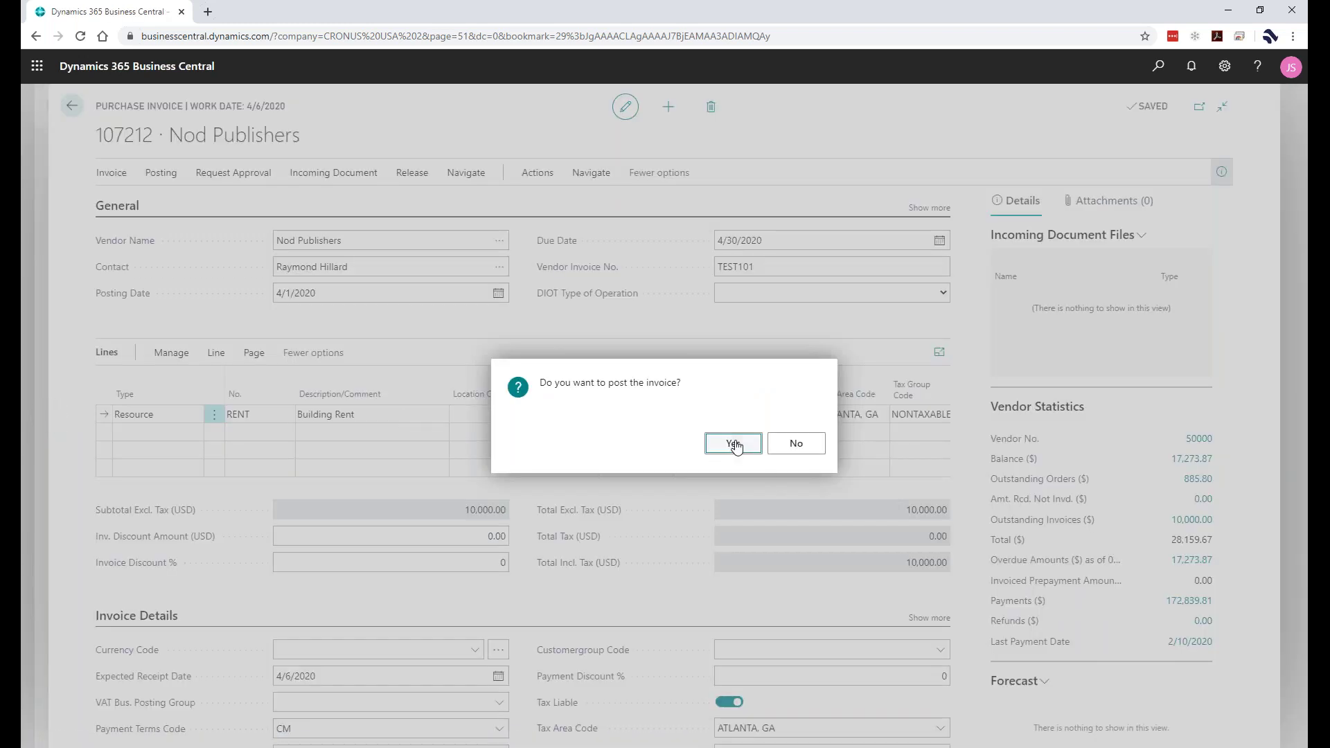
click(734, 445)
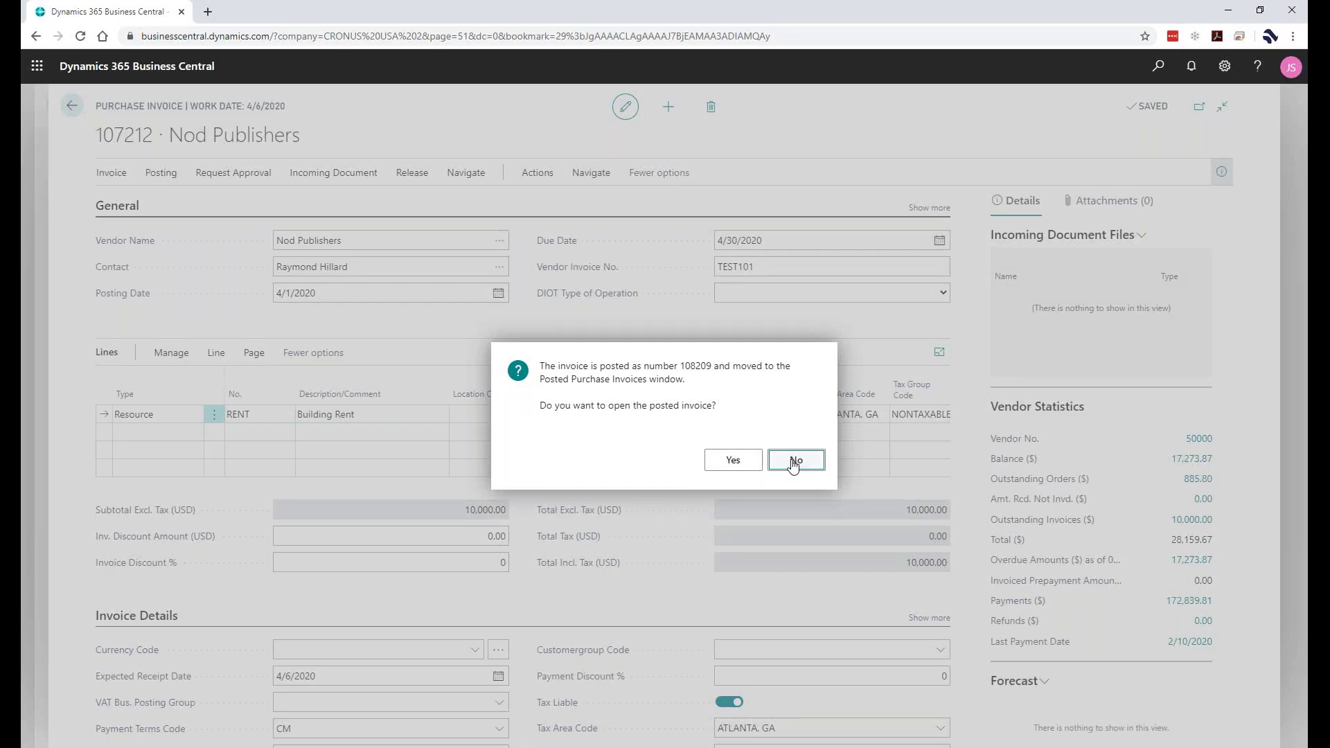
click(795, 462)
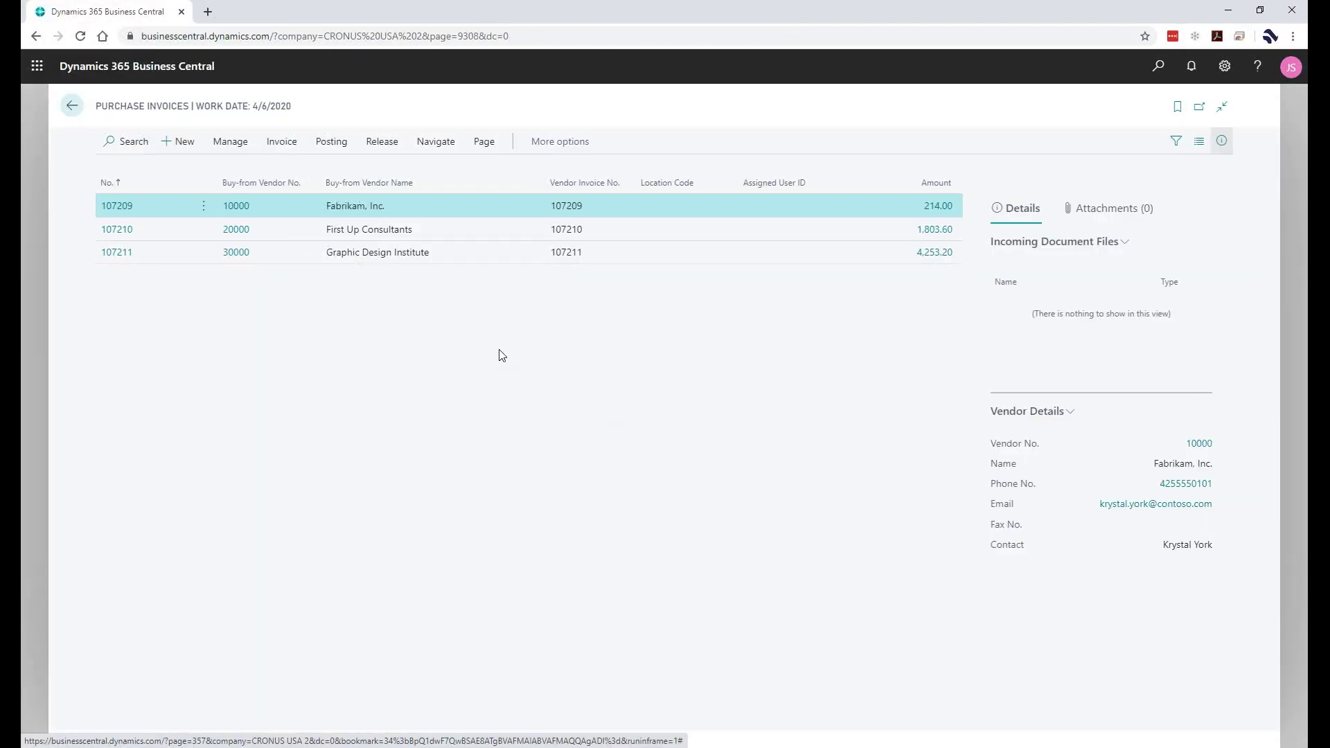
key(Escape)
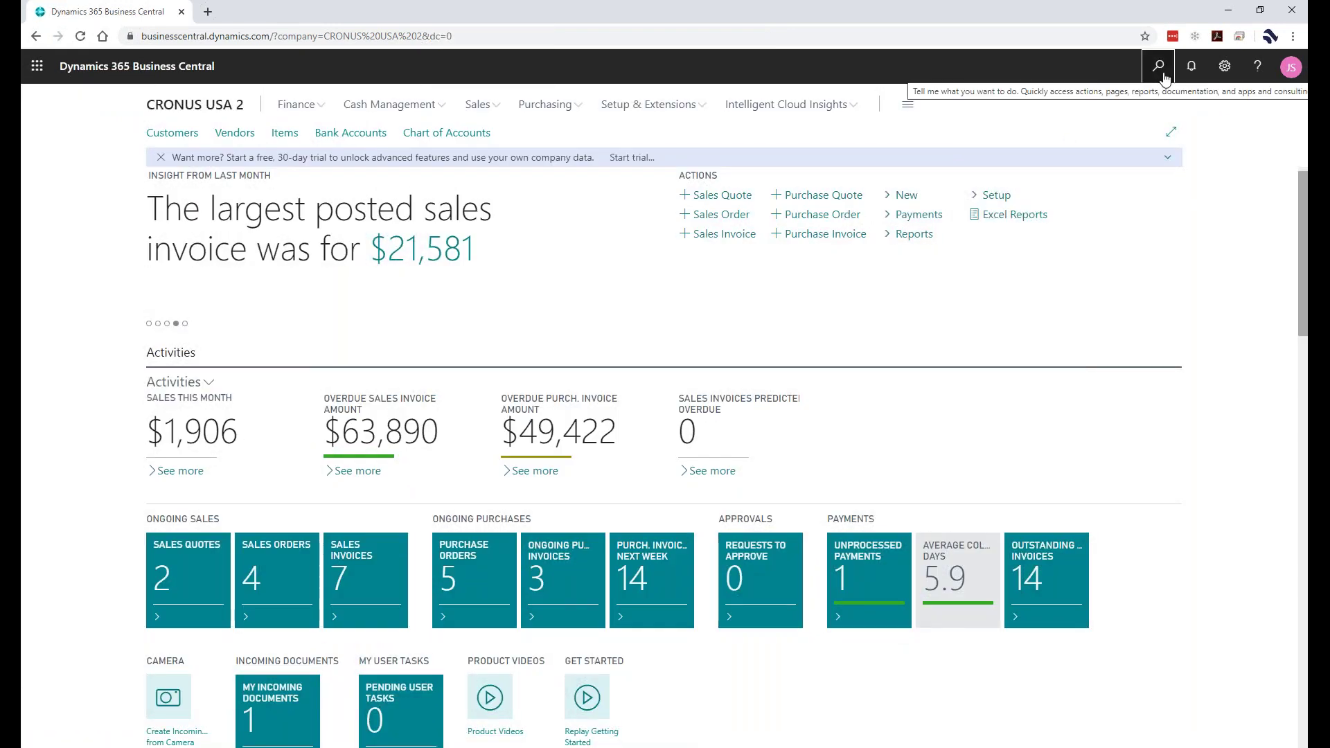
Step: Find the posted purchase invoices, open the Nod Publishers invoice TEST101, and check its line's deferral code
click(1167, 81)
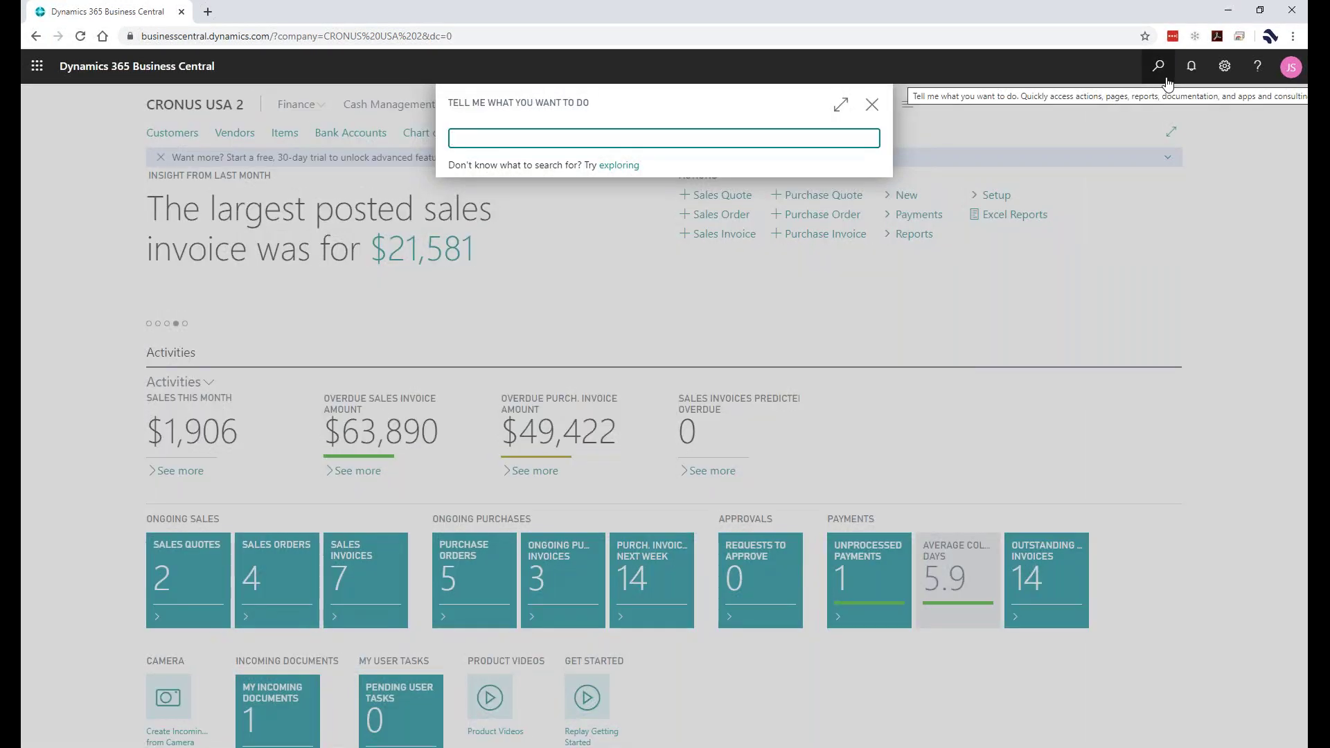
text(posted purchase inv)
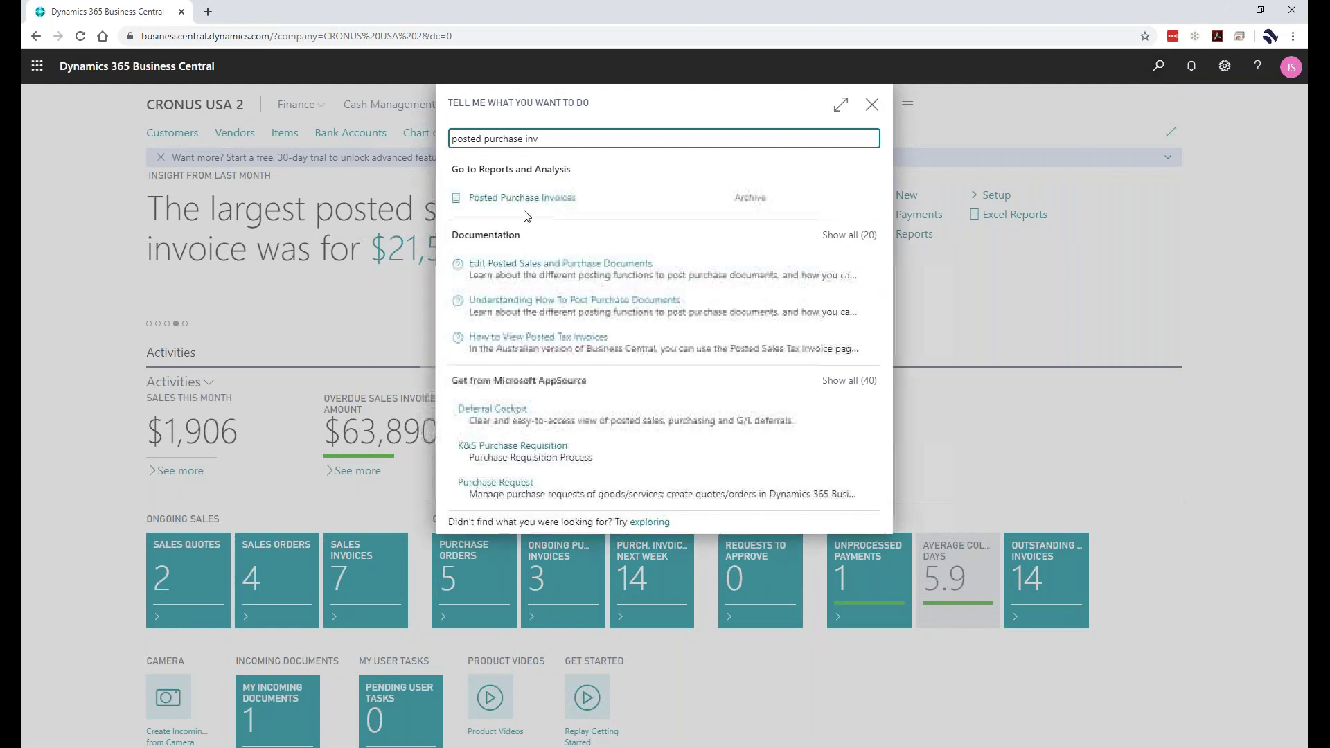
click(532, 201)
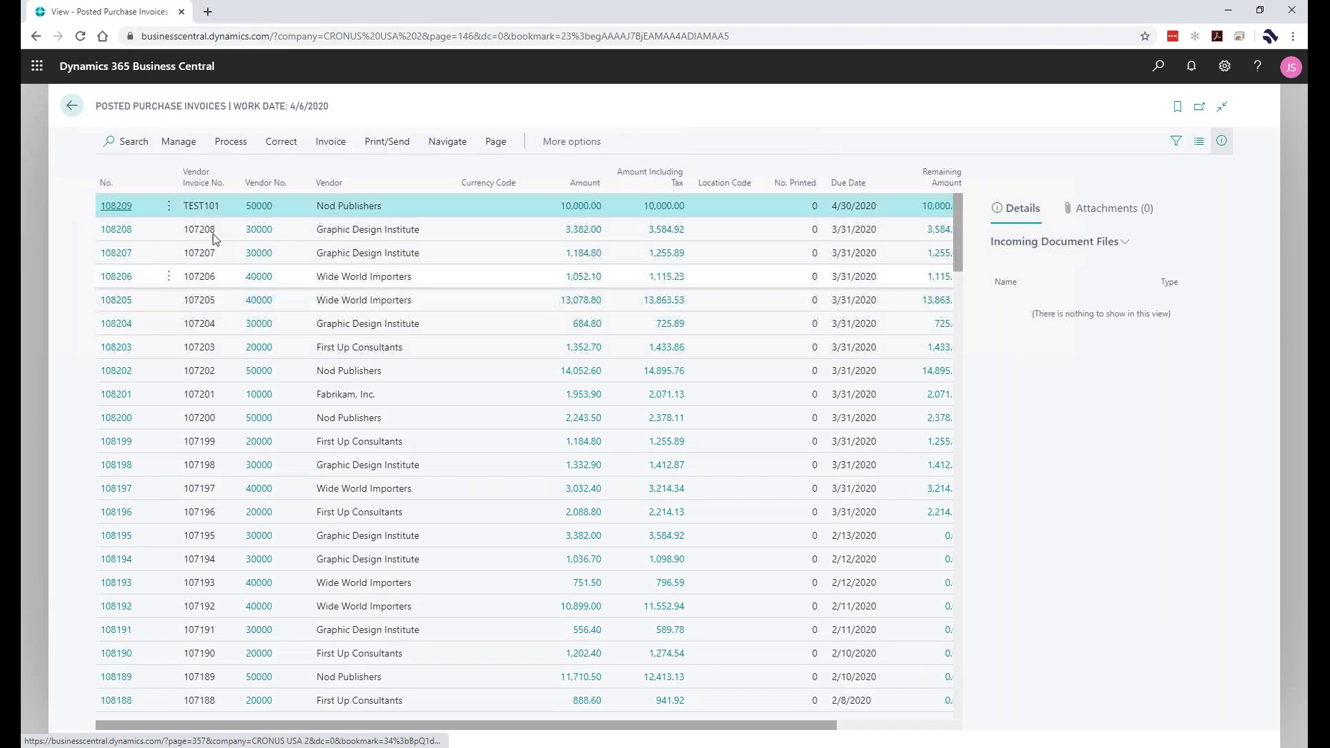
click(116, 206)
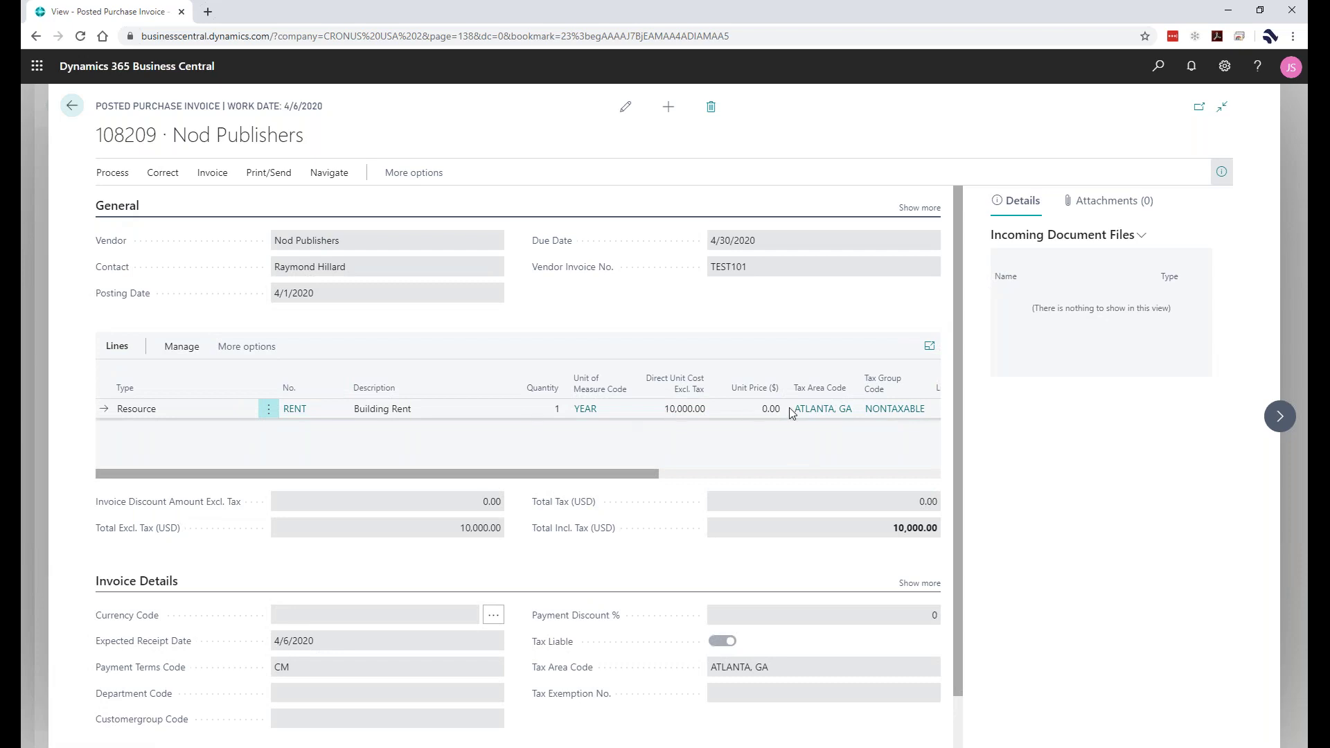
click(776, 476)
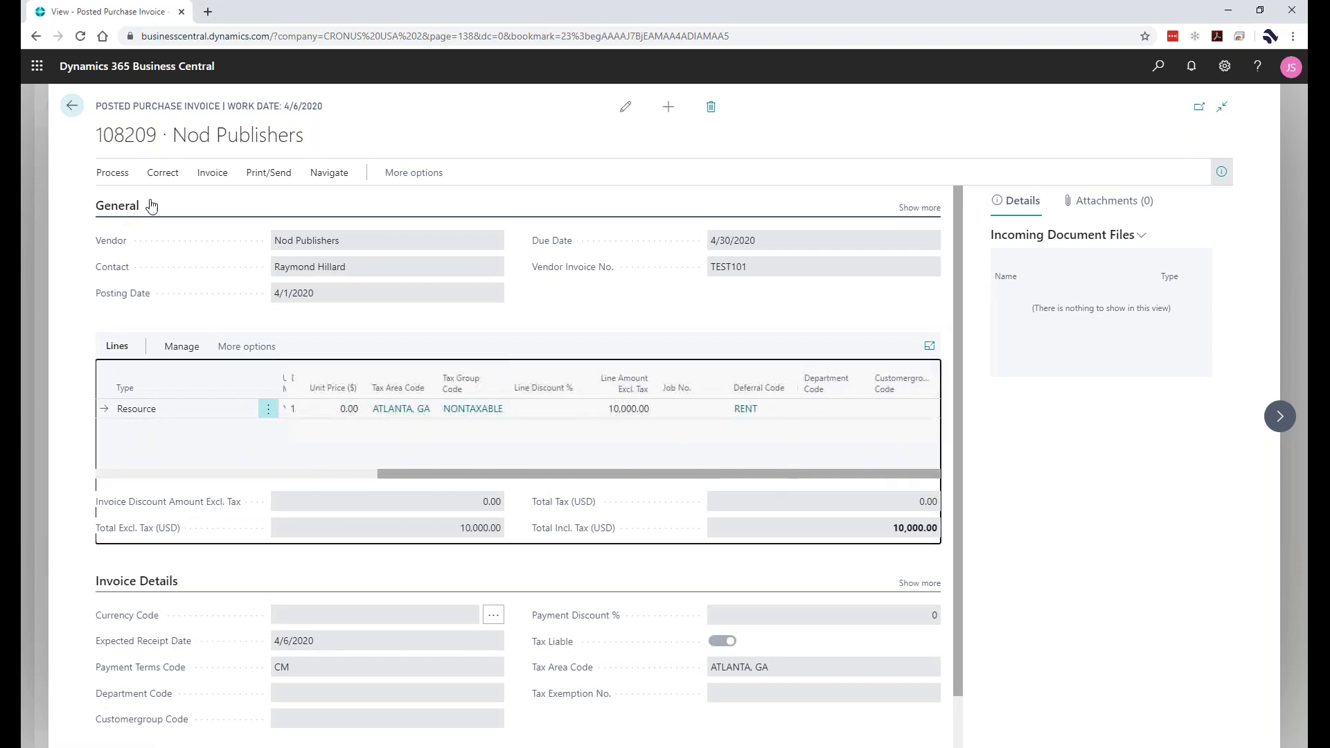
Step: Open the Nod Publishers vendor card from the posted invoice and view the ledger entries behind its balance
click(326, 181)
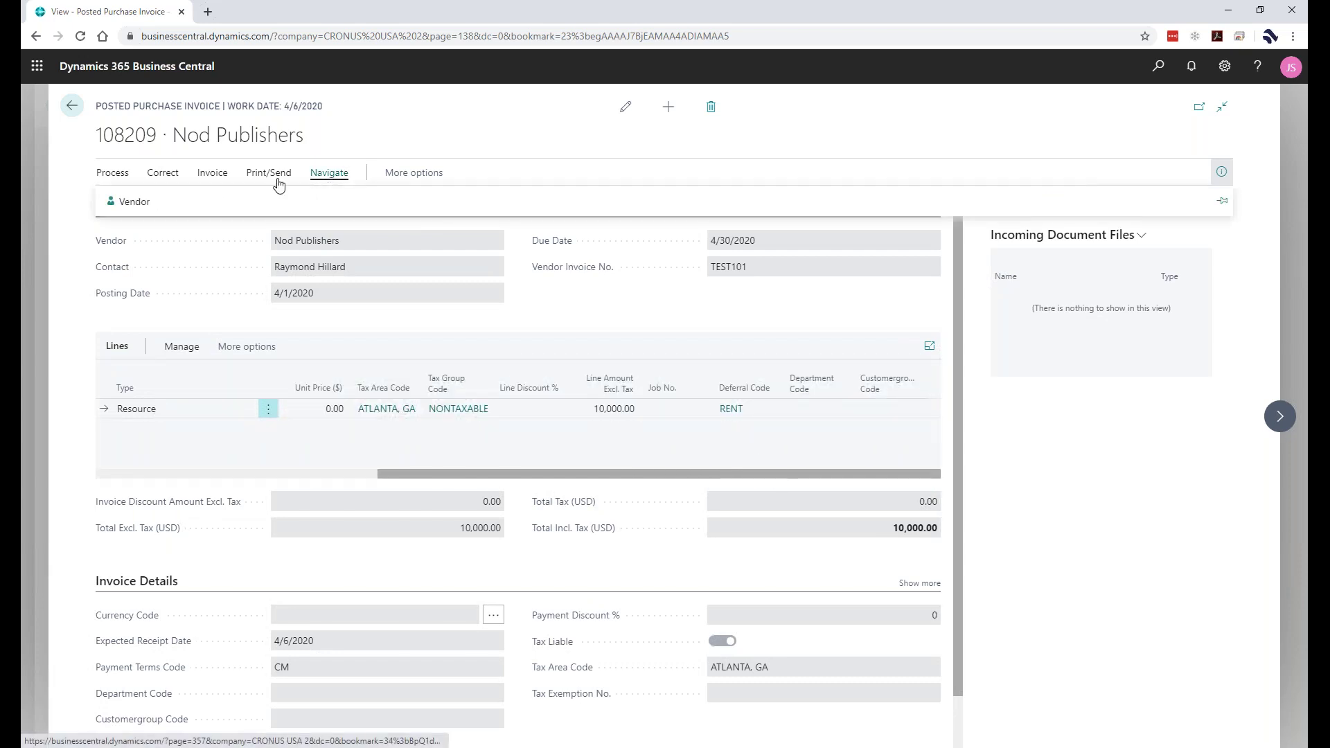
click(133, 206)
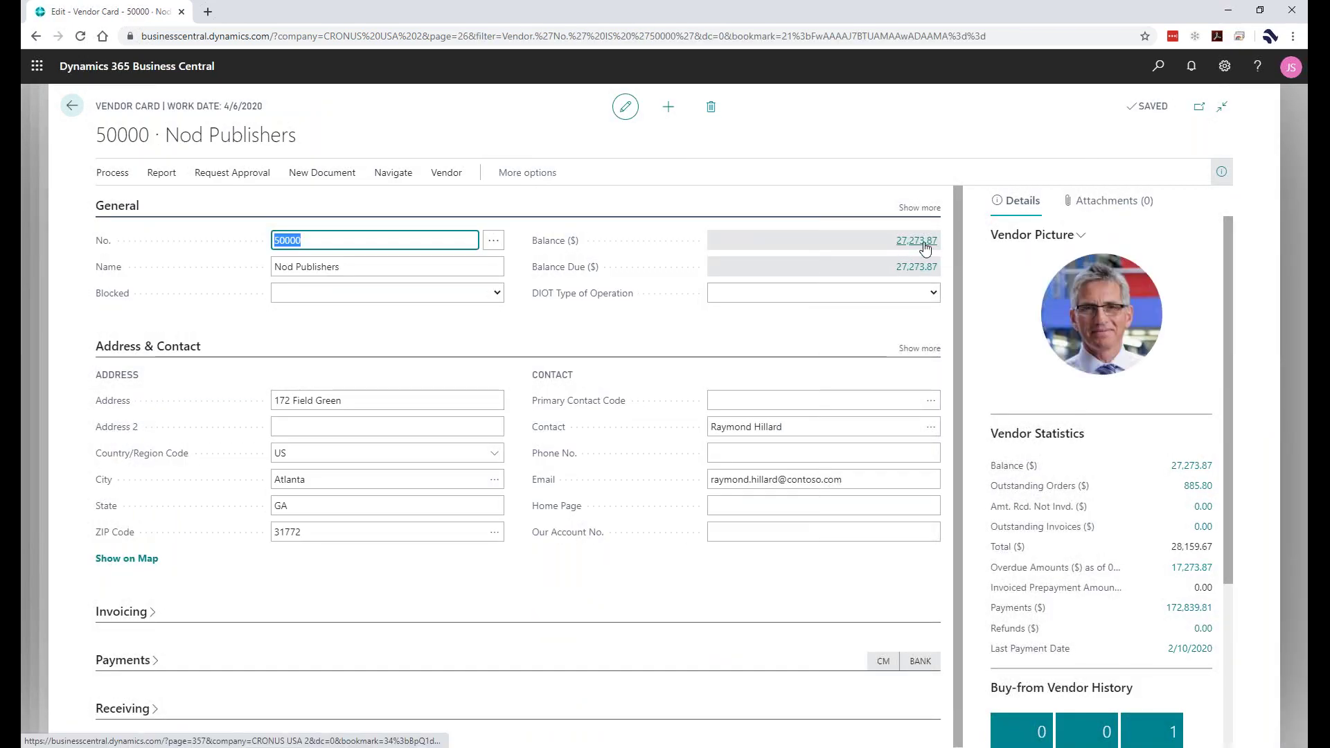
click(923, 243)
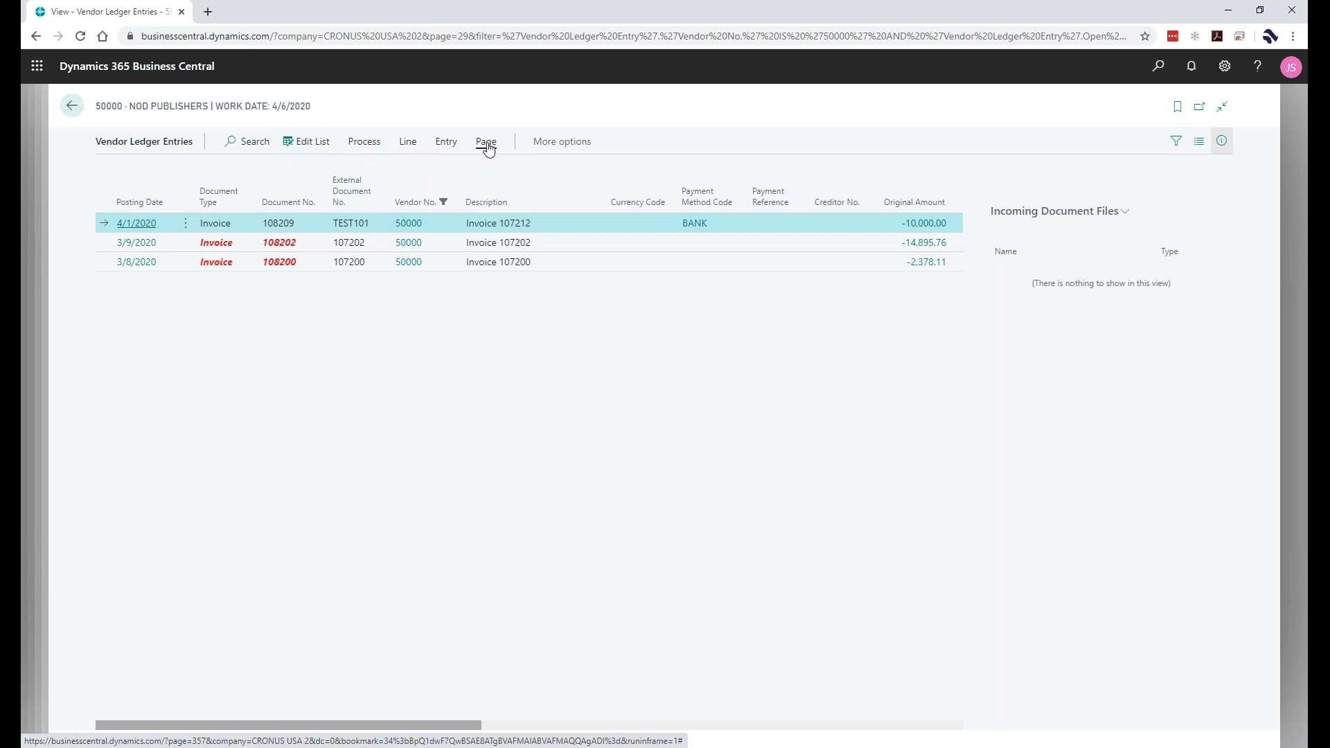
Step: Find the entries related to the TEST101 vendor ledger entry and open its G/L entries
click(550, 143)
click(549, 146)
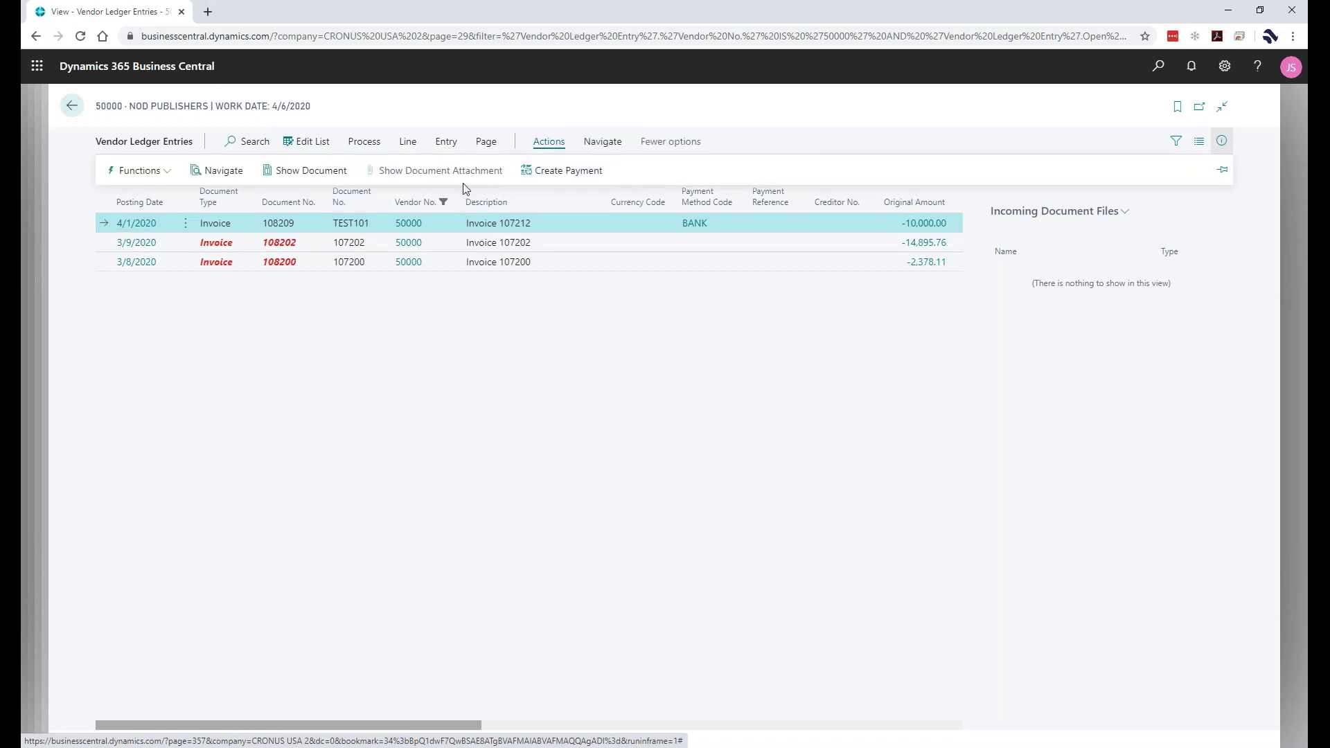
click(221, 170)
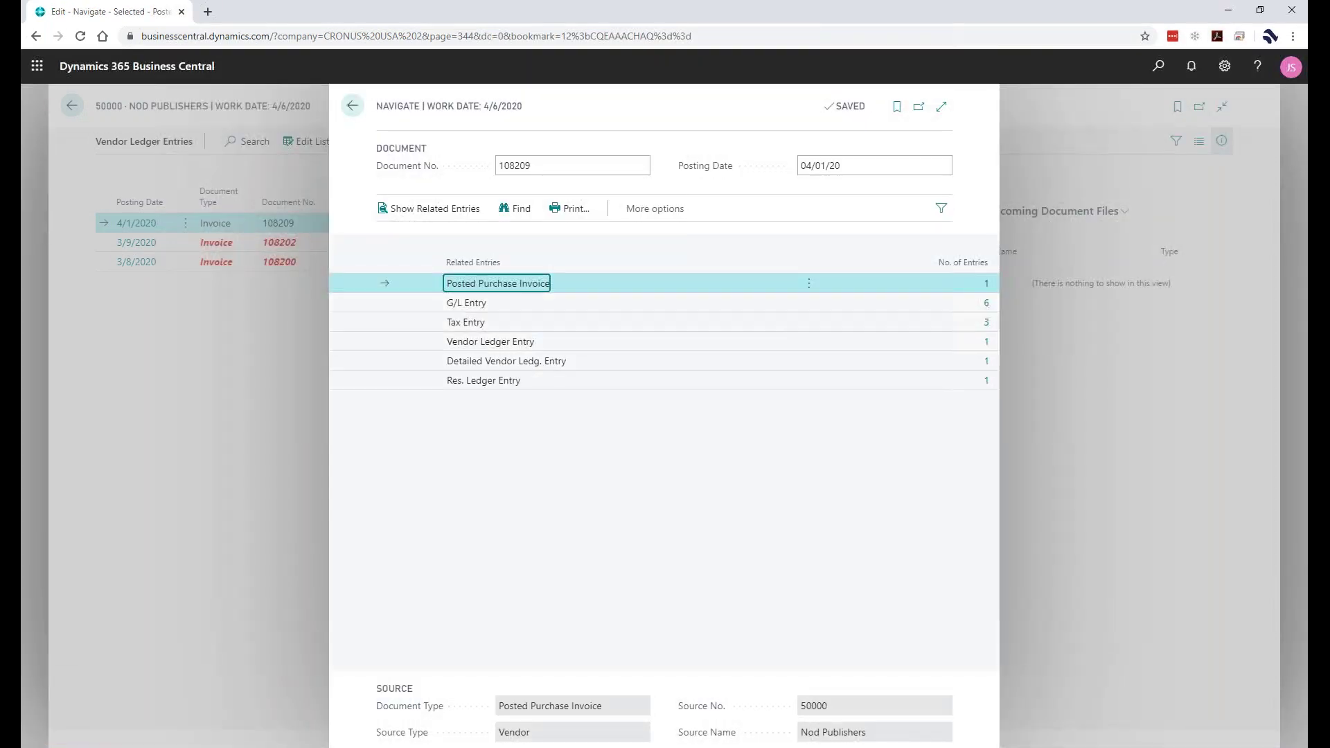
click(983, 305)
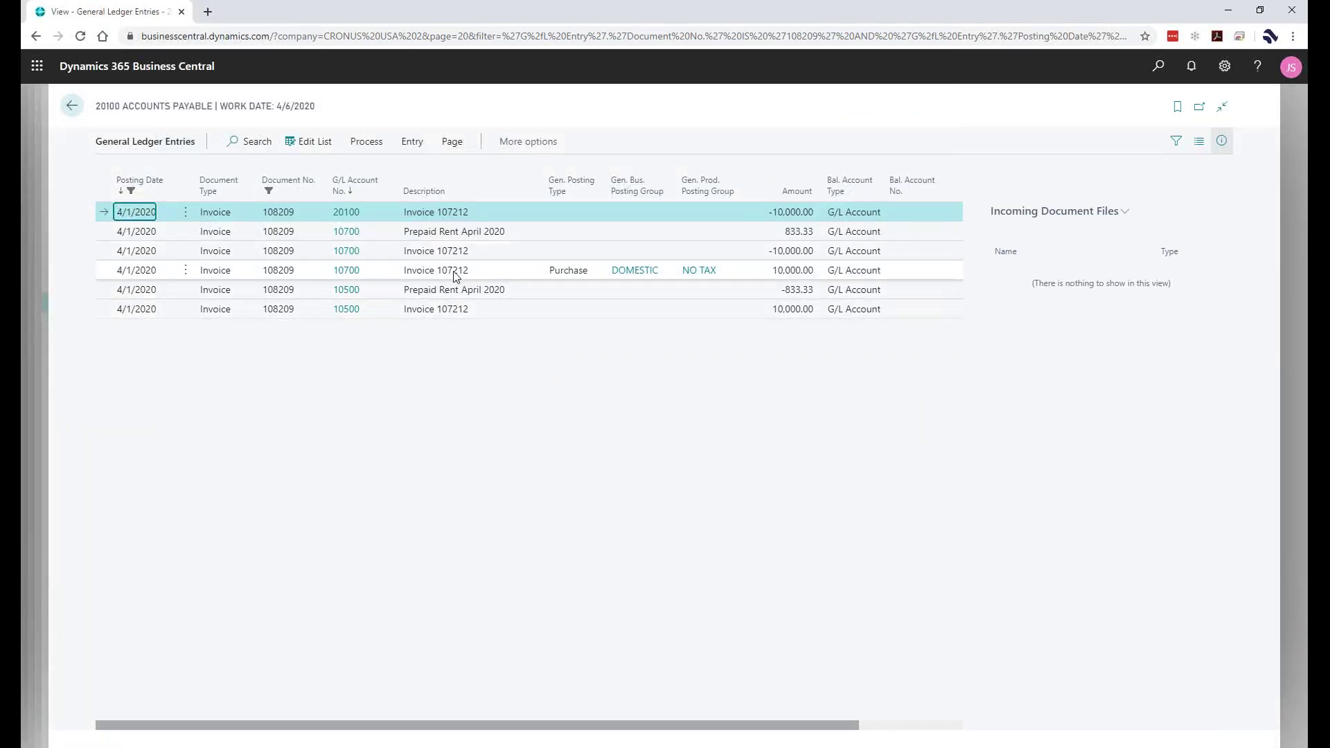
Step: Check the April 2020 prepaid rent postings on accounts 10700 and 10500, and return to the vendor card
click(346, 231)
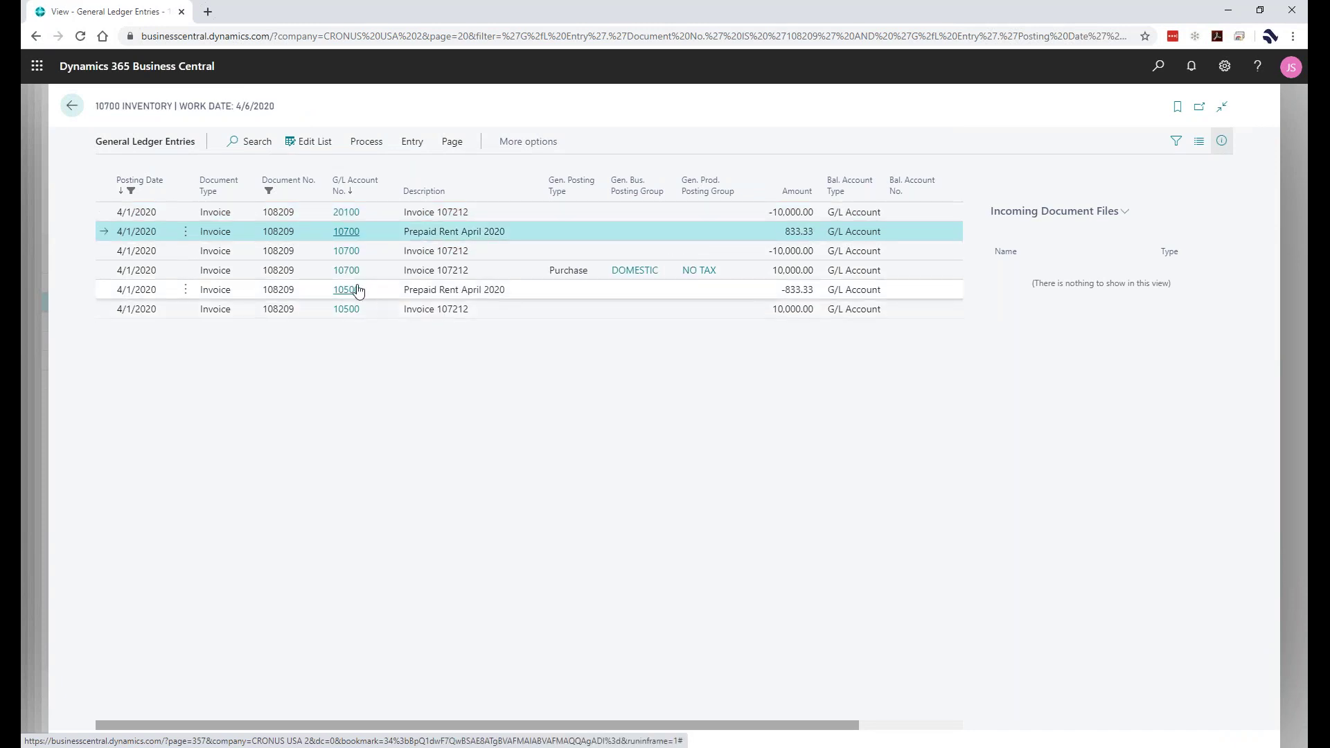
click(356, 290)
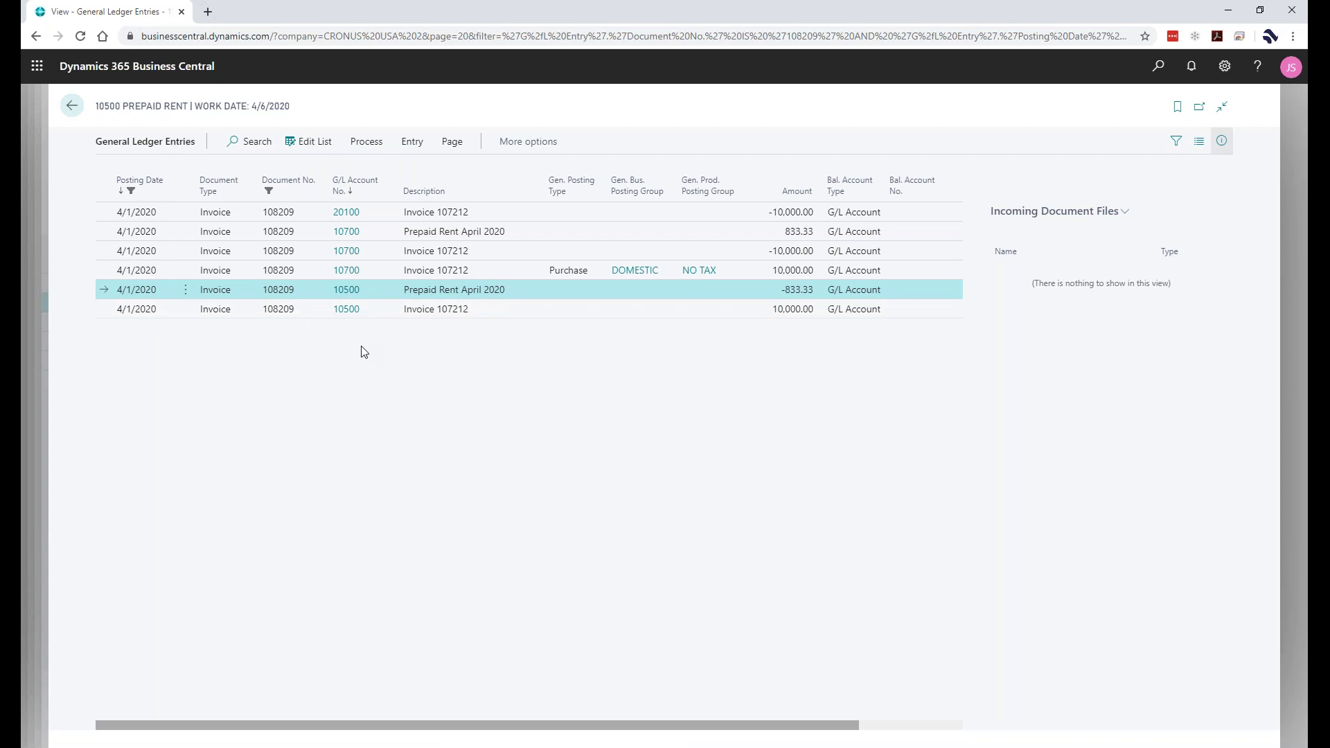
key(Escape)
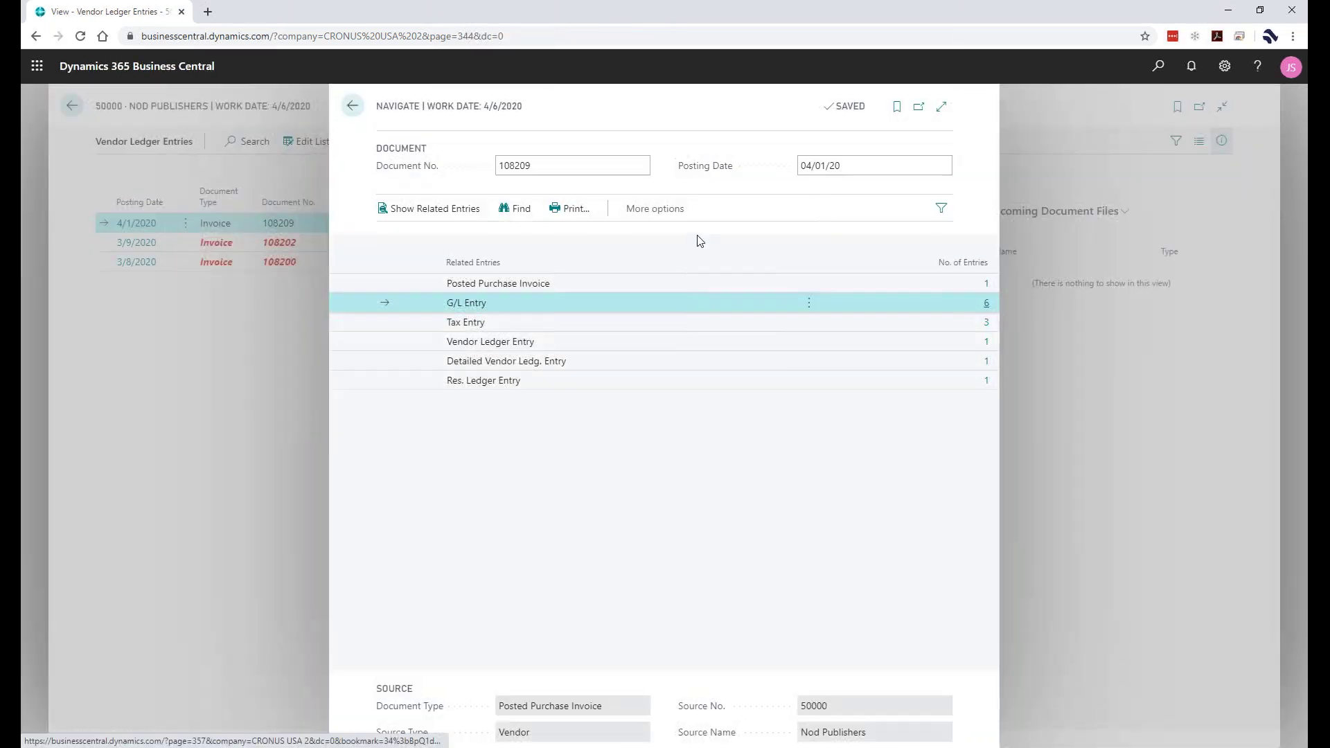
key(Escape)
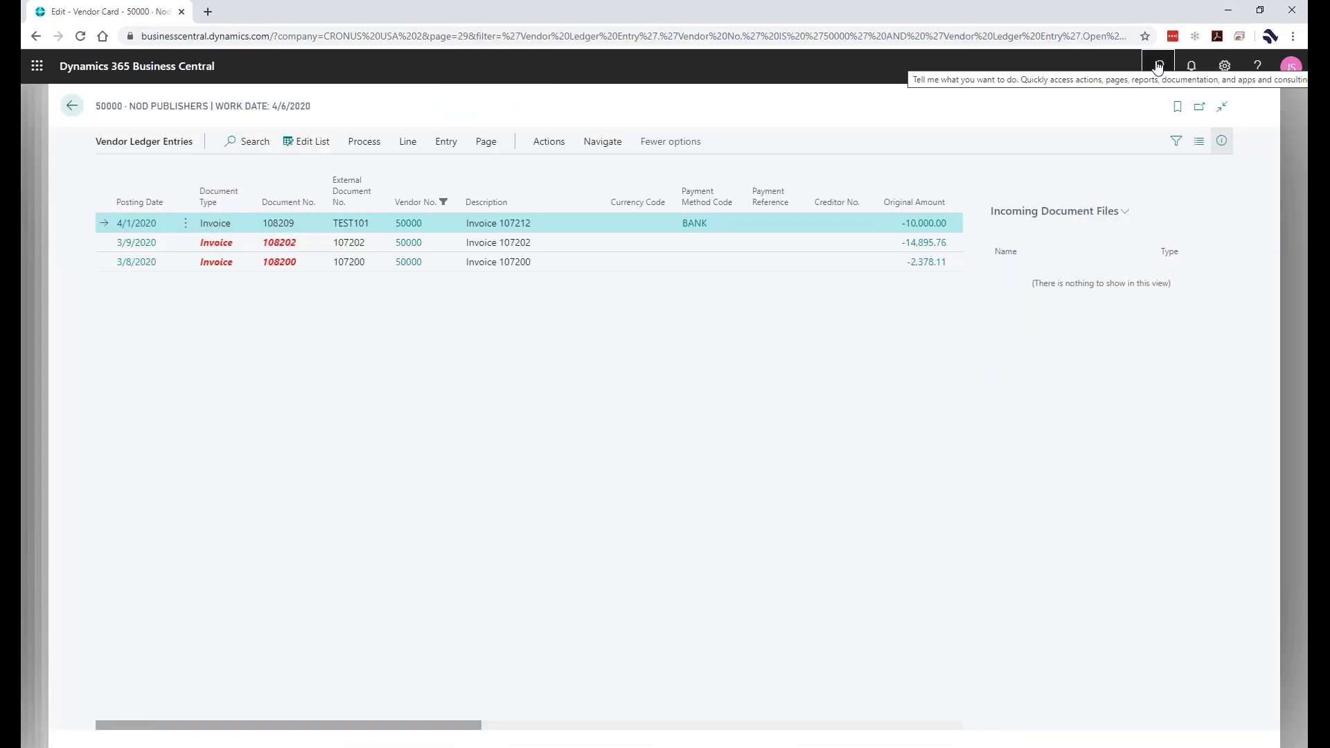
key(Escape)
Step: Search for "chart of account" and open the Chart of Accounts list
click(1158, 66)
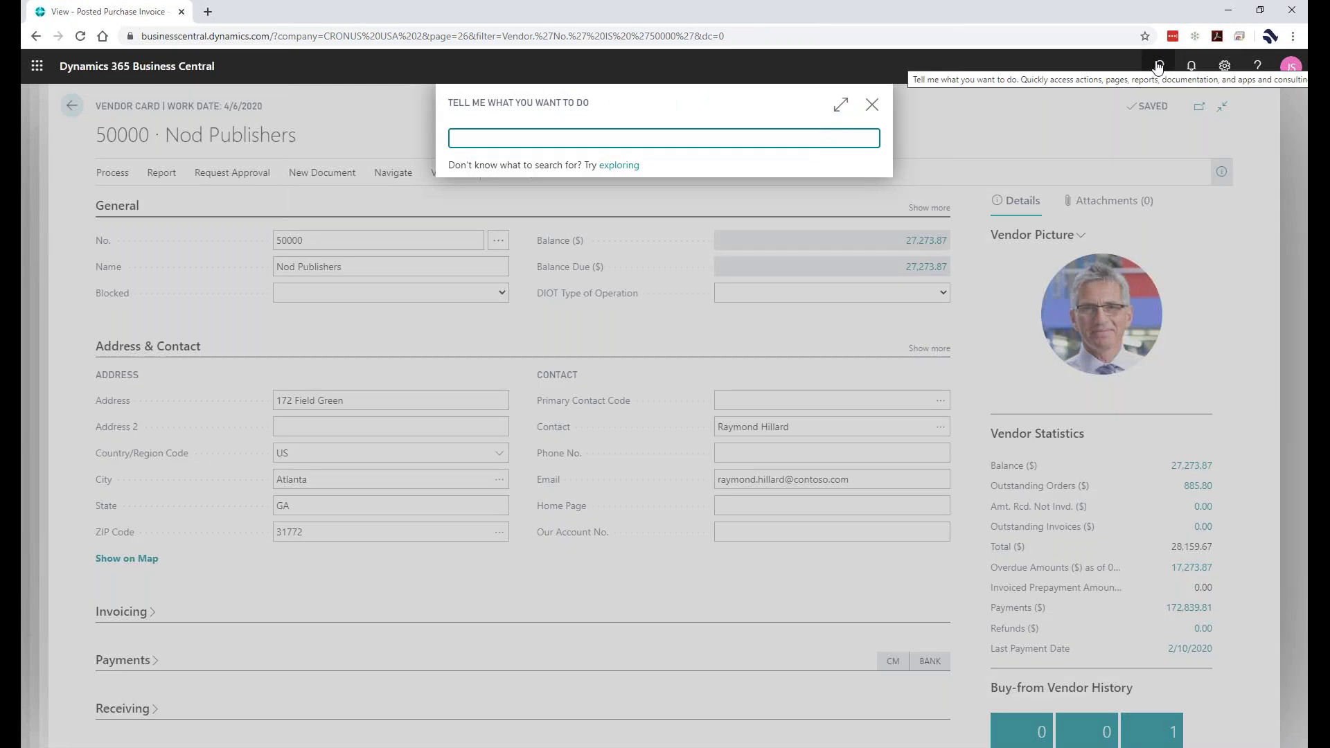
text(chart of accou)
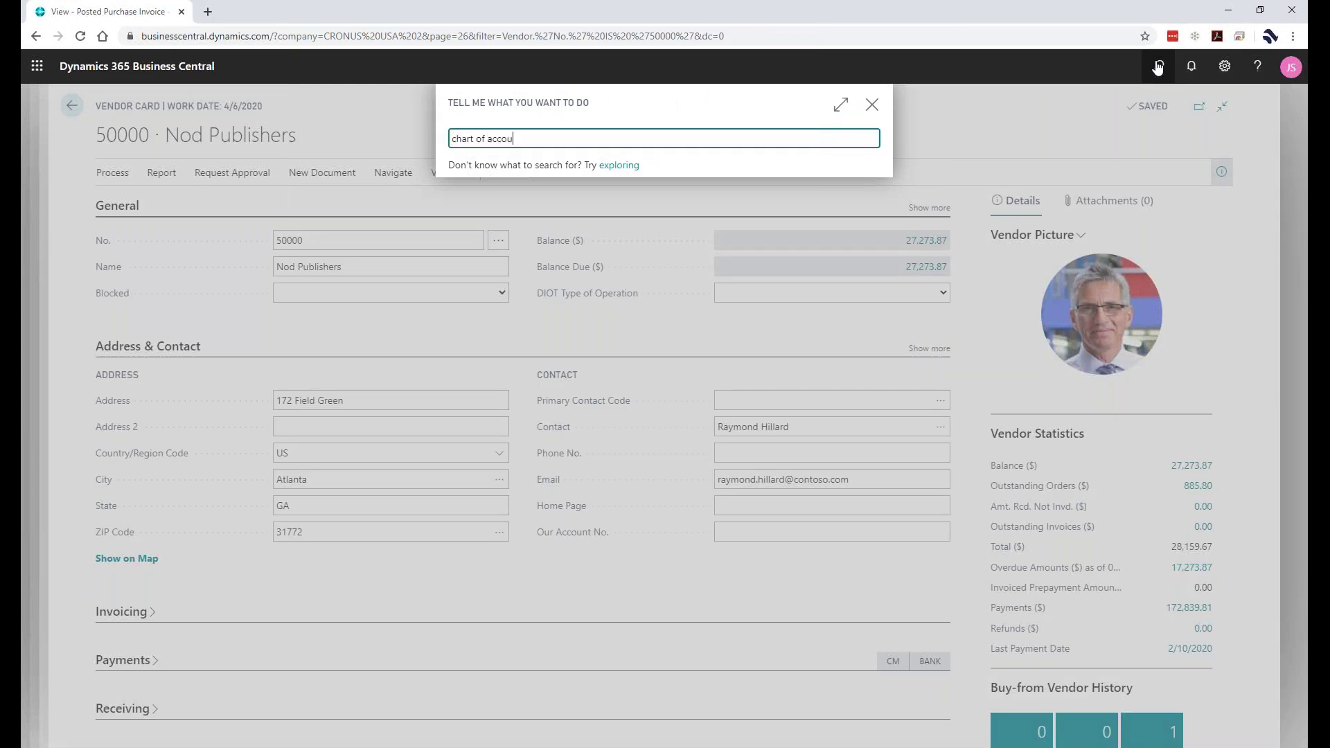
text(nt)
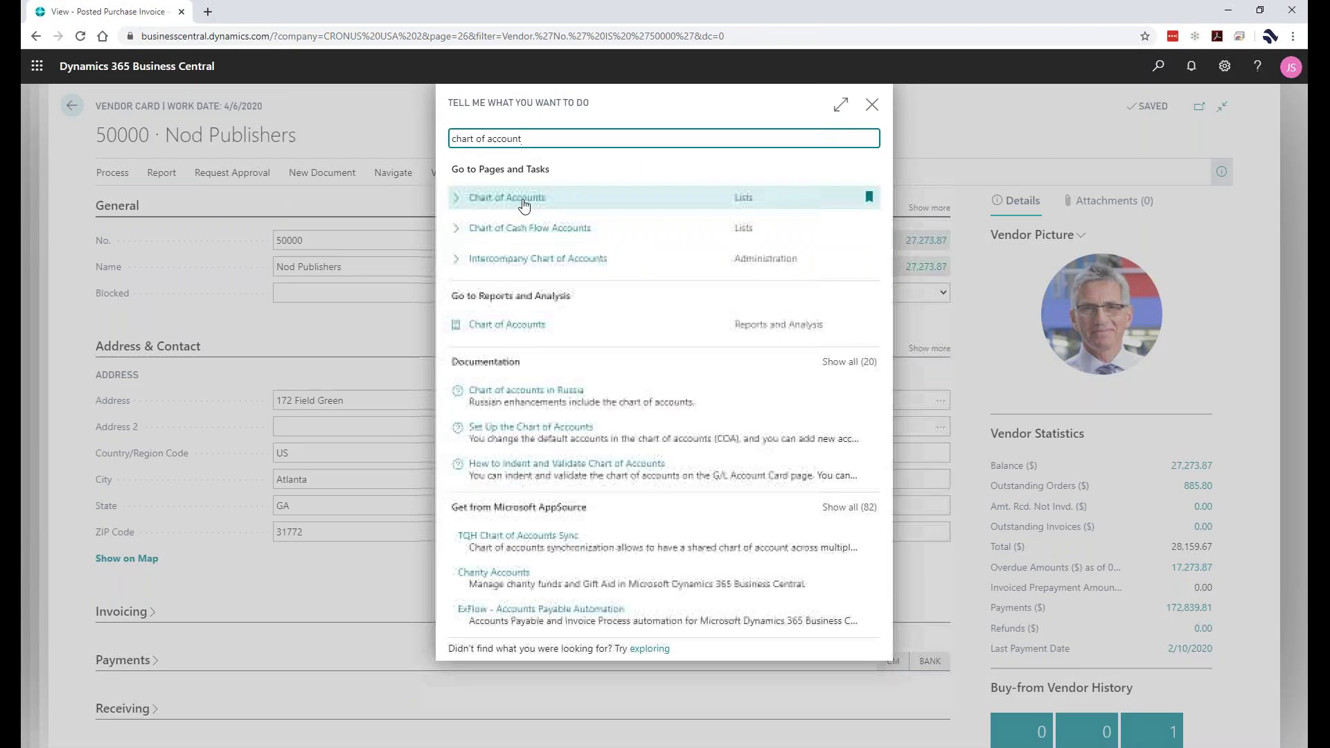
click(521, 199)
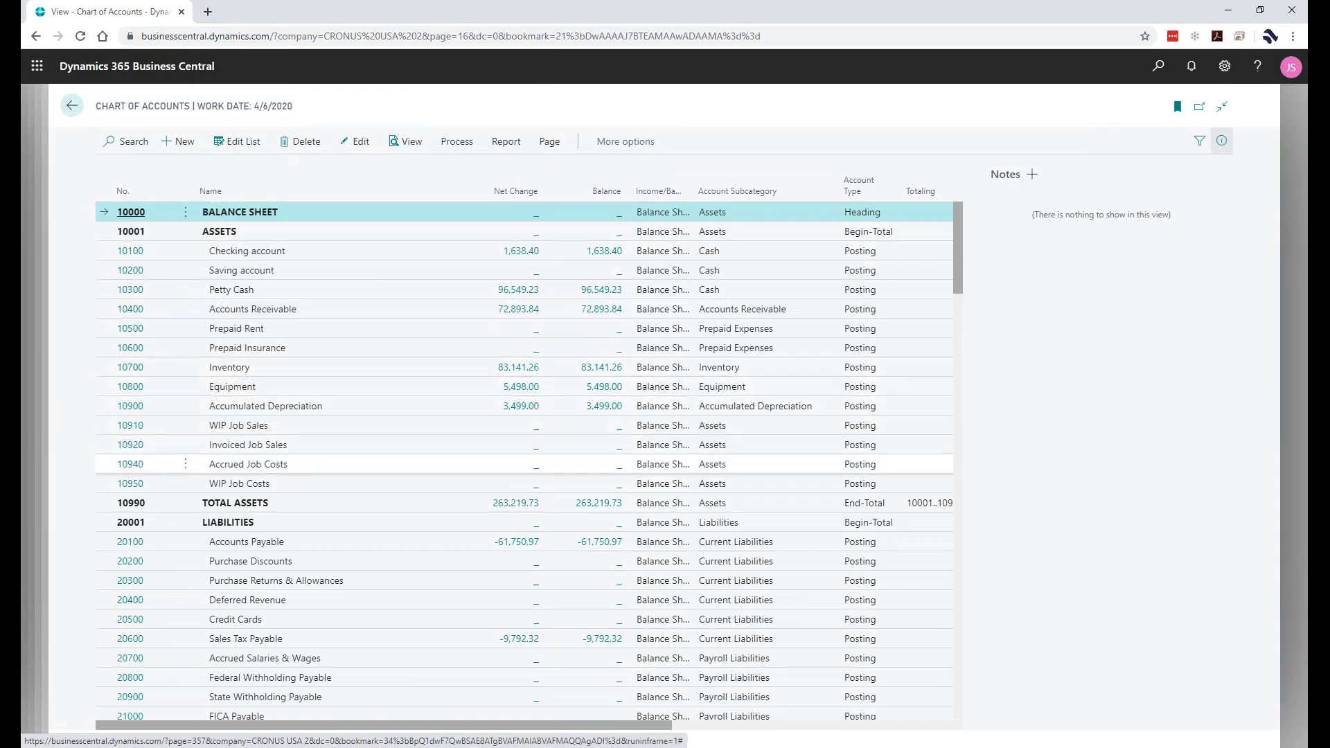
Step: Locate the Prepaid Rent account 10500 and open the general ledger entries behind its net change
scroll(135, 414, down, 2)
scroll(210, 438, down, 4)
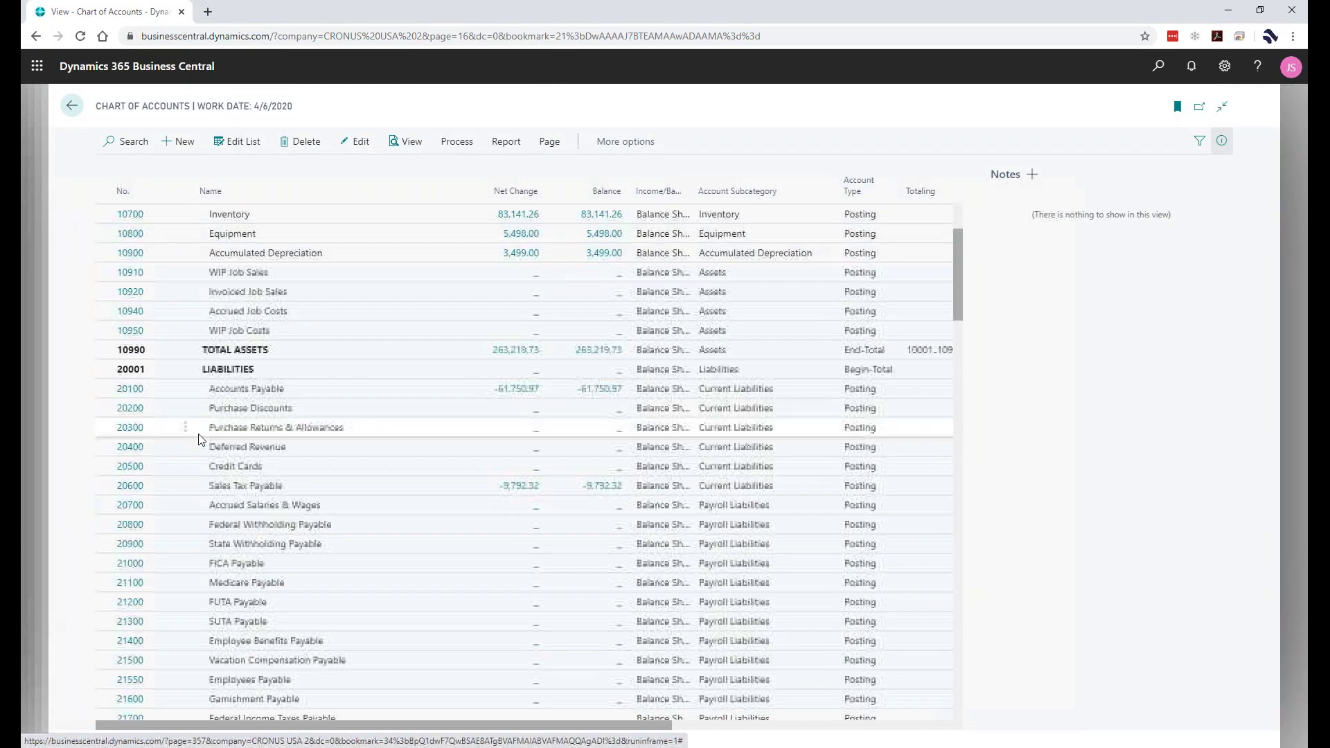
scroll(210, 443, up, 6)
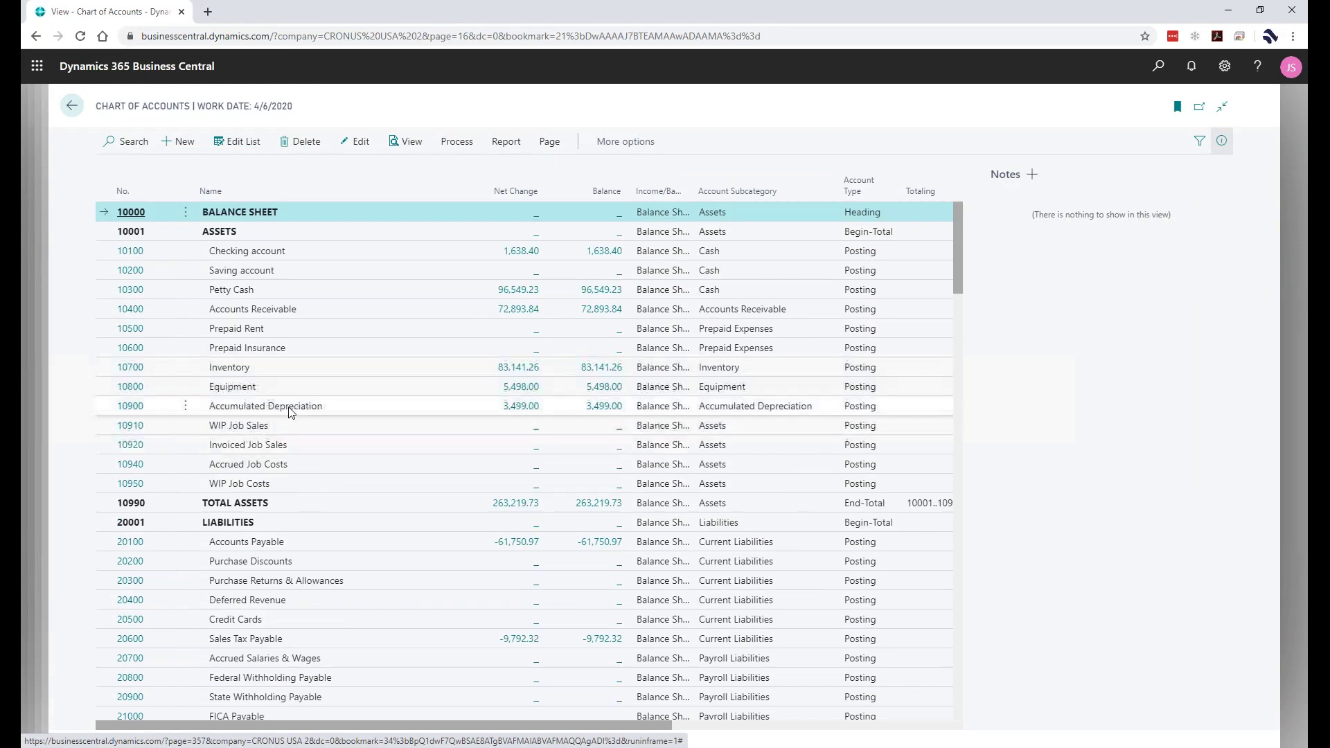
click(416, 329)
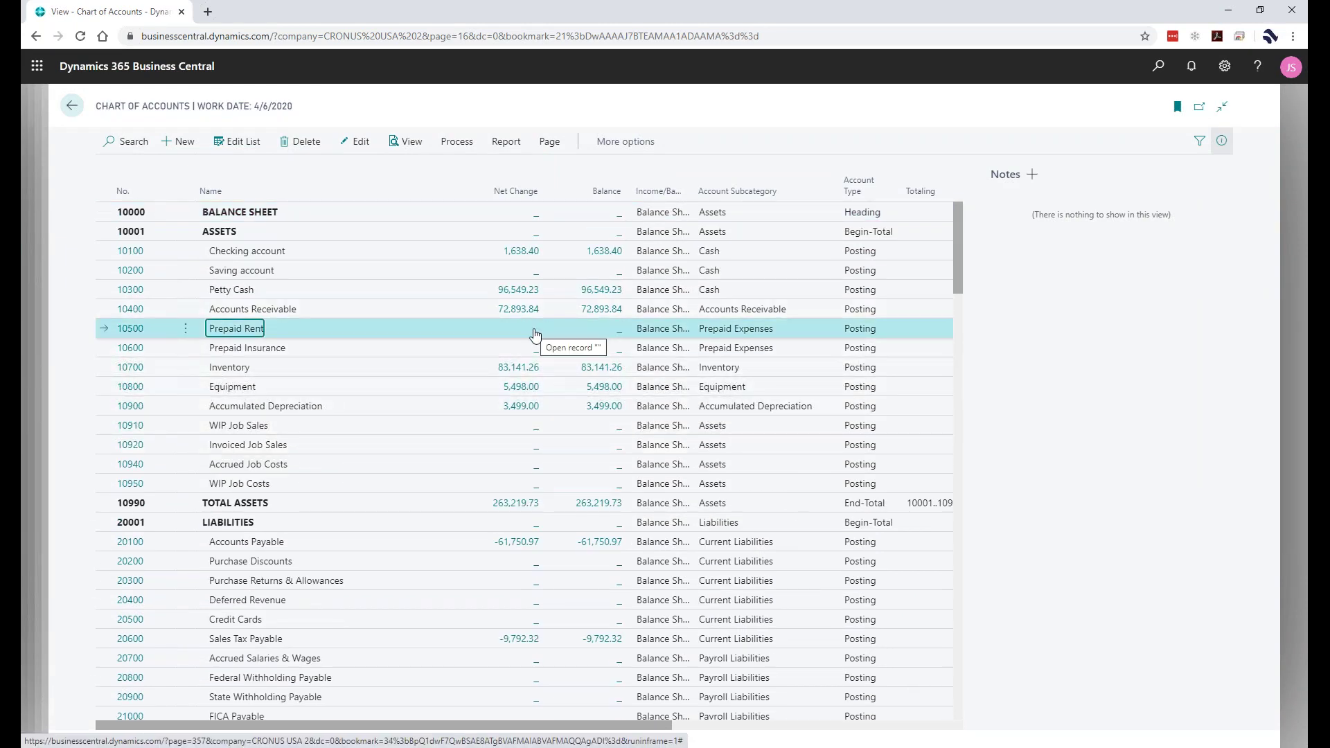
click(535, 332)
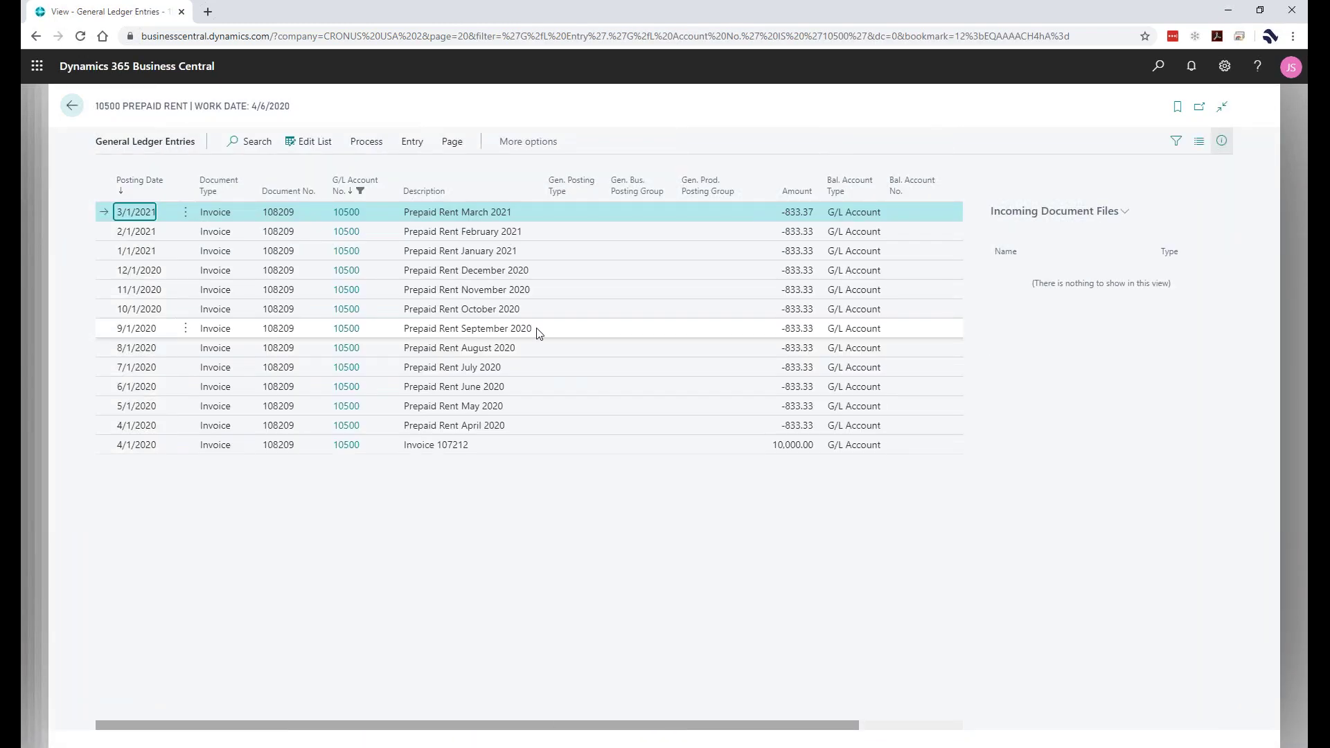
Step: Compare the original invoice amount with the monthly prepaid rent entries from April 2020 to March 2021, and close the ledger entries and chart of accounts
click(756, 447)
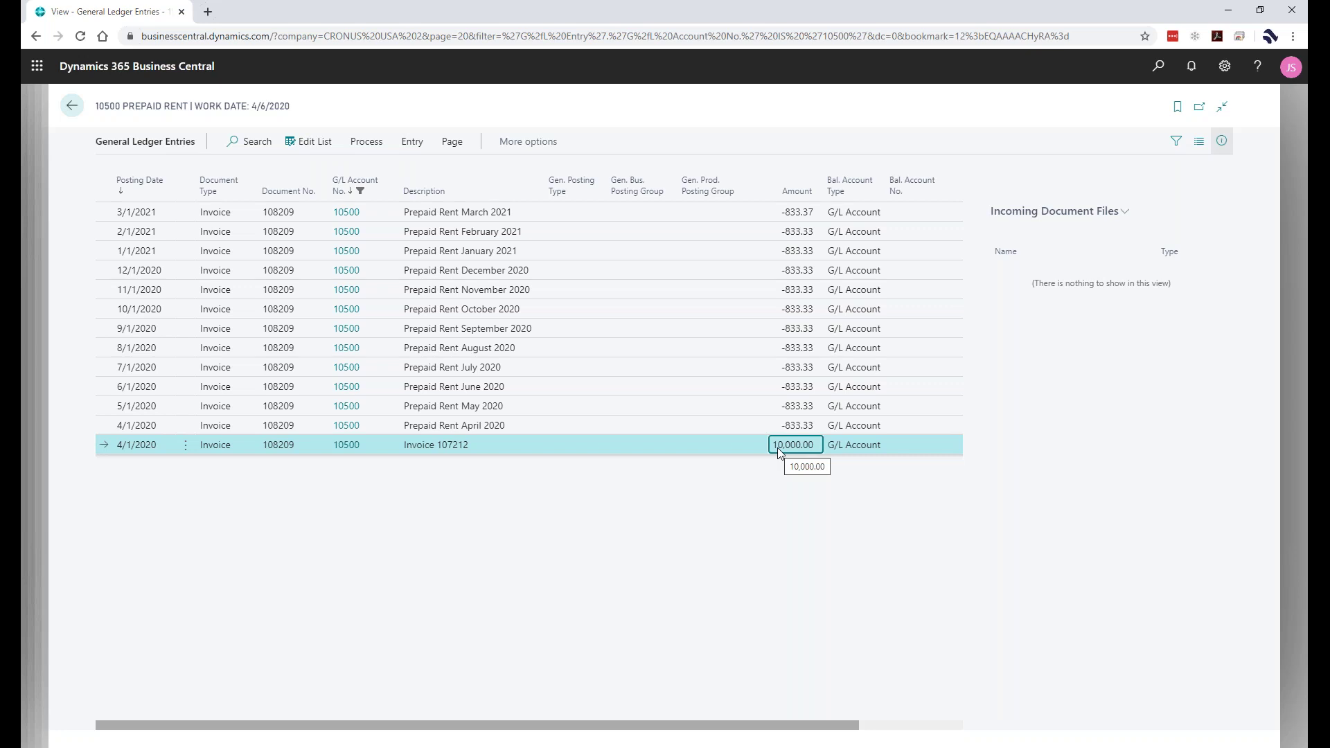
click(783, 426)
click(779, 406)
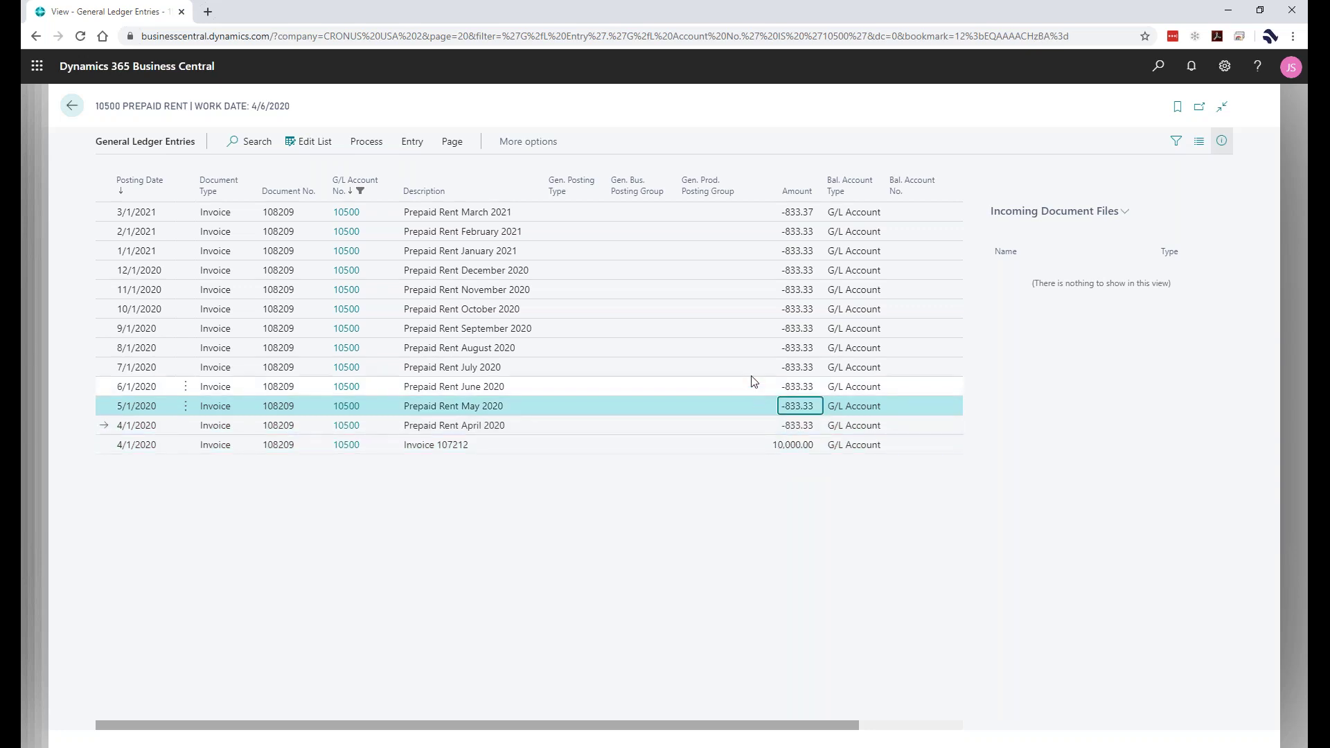
click(752, 373)
click(766, 390)
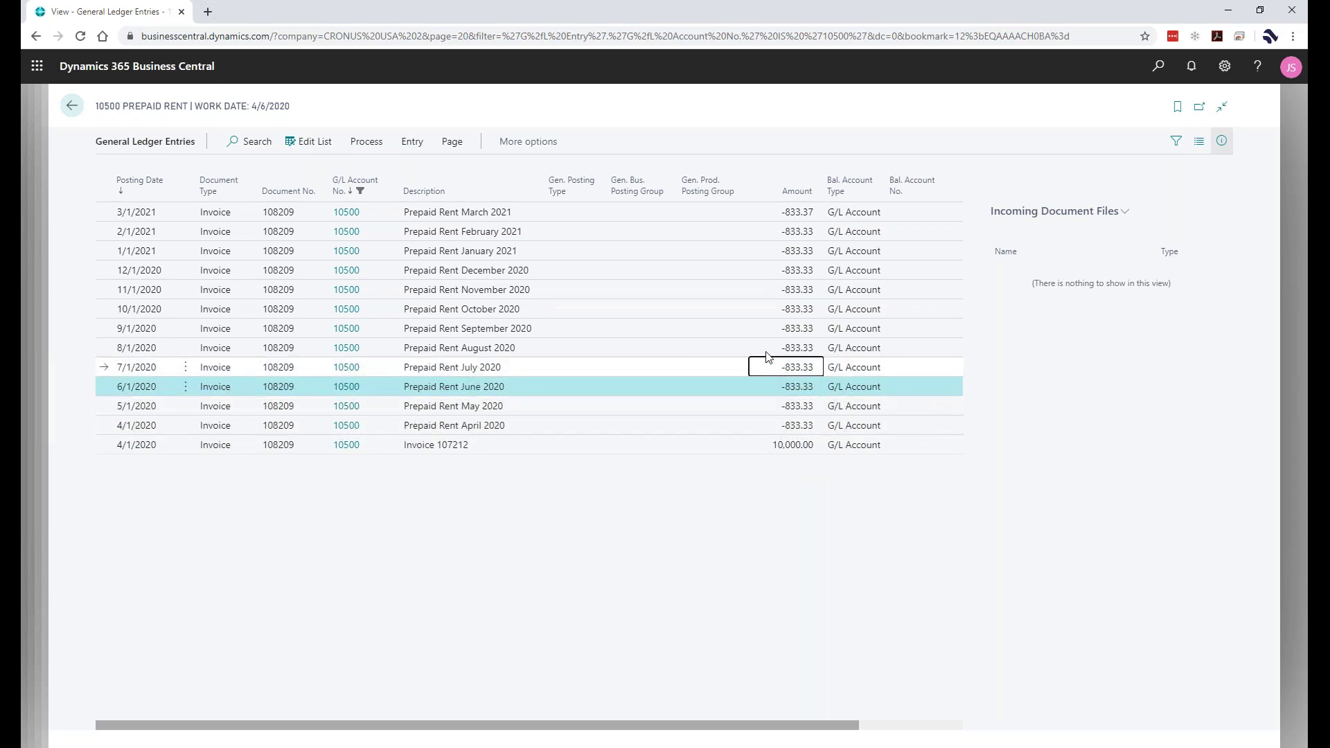
click(768, 360)
click(762, 348)
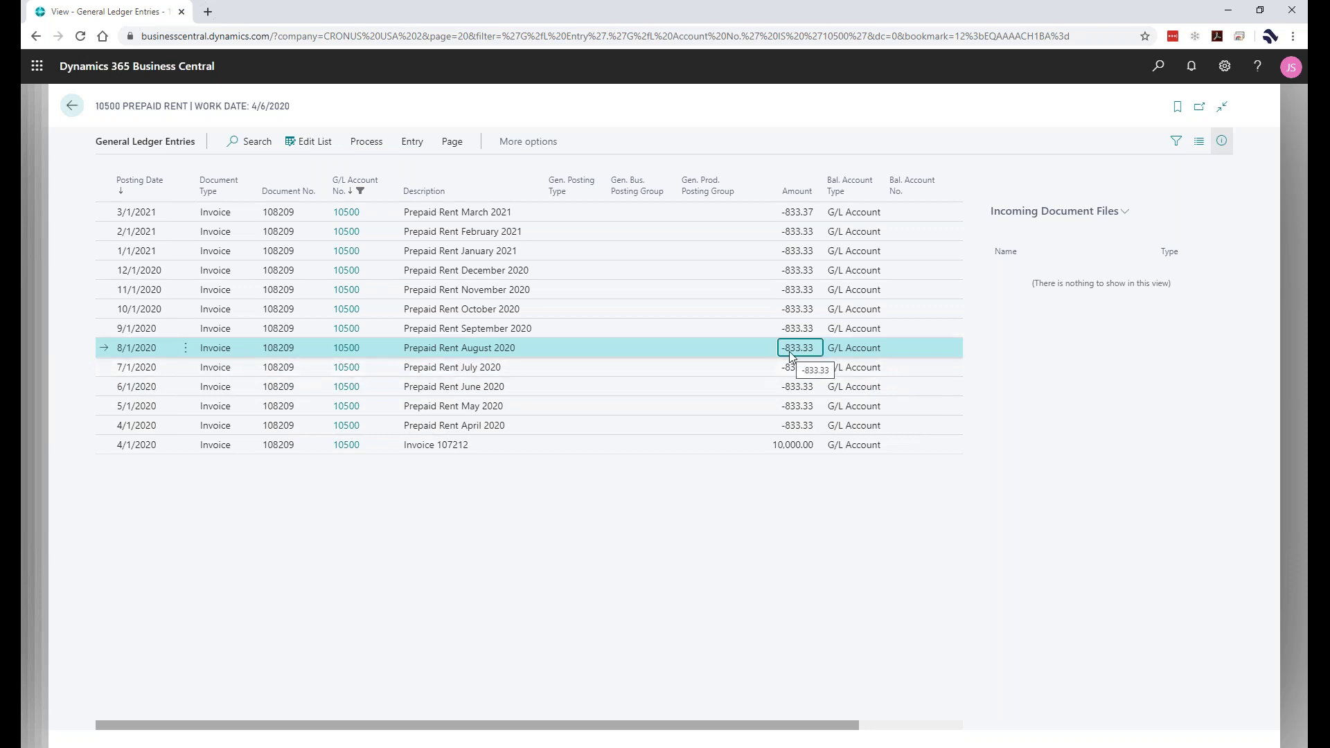
click(730, 330)
click(726, 311)
click(729, 290)
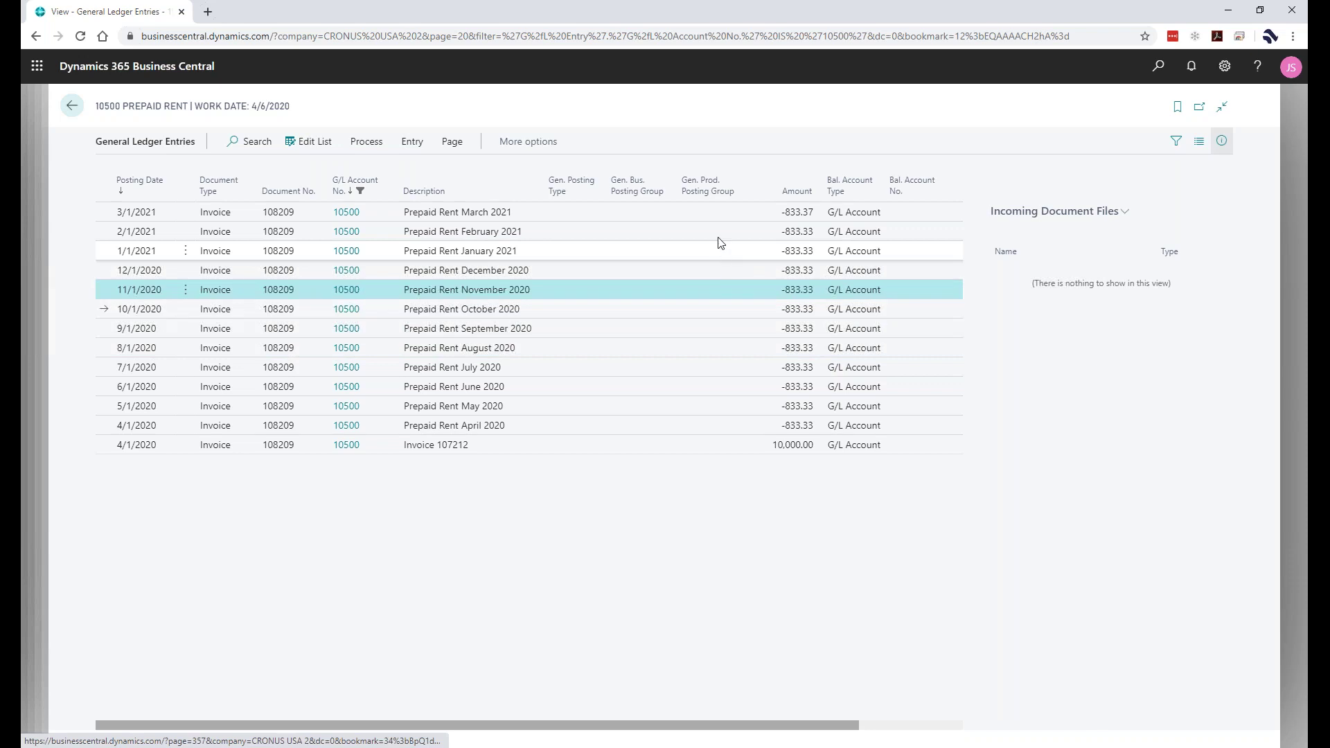
click(720, 248)
click(719, 229)
click(722, 211)
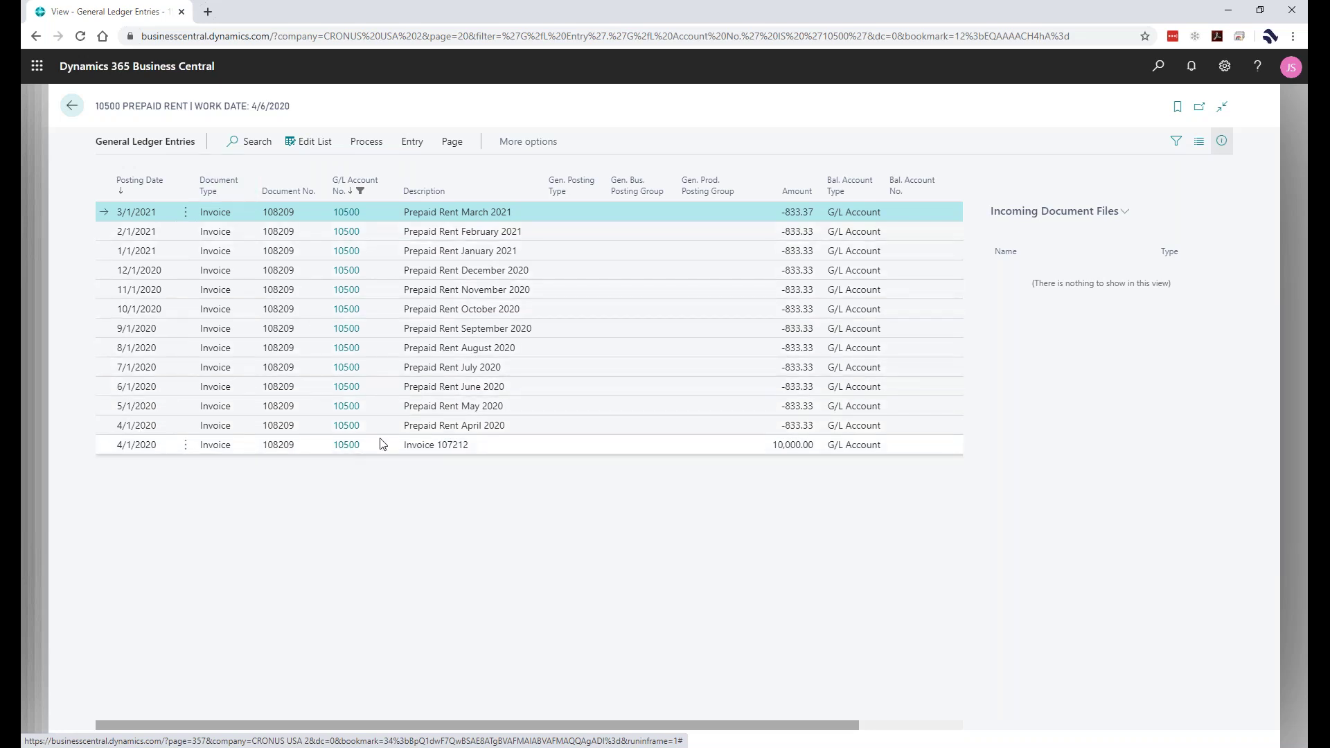
click(790, 449)
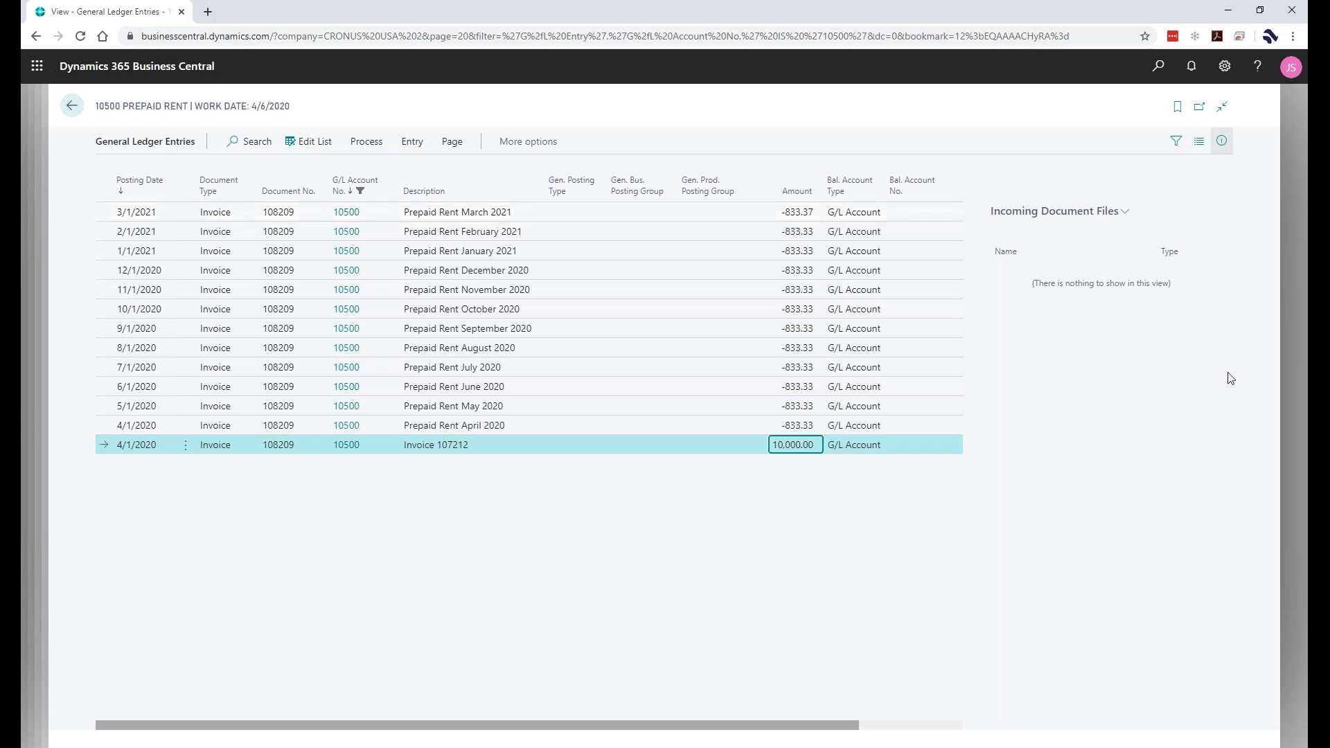
key(Escape)
key(Escape)
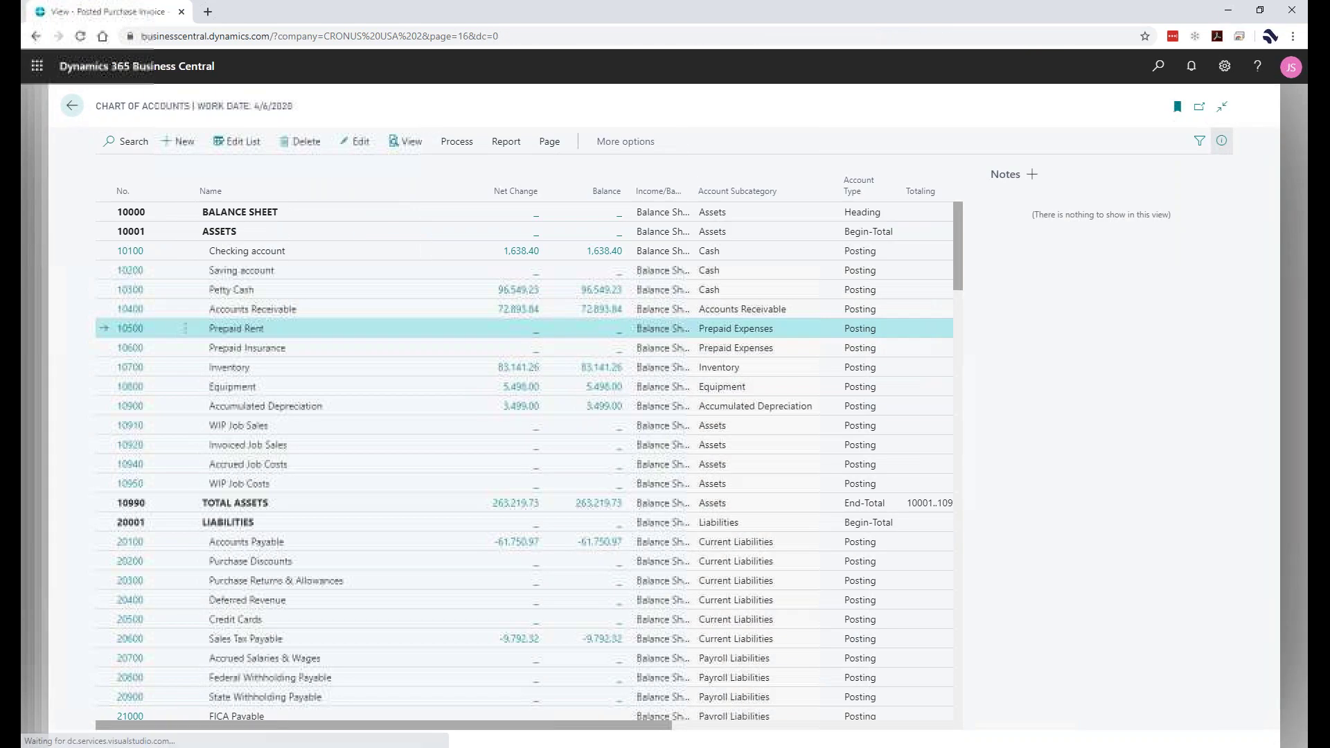